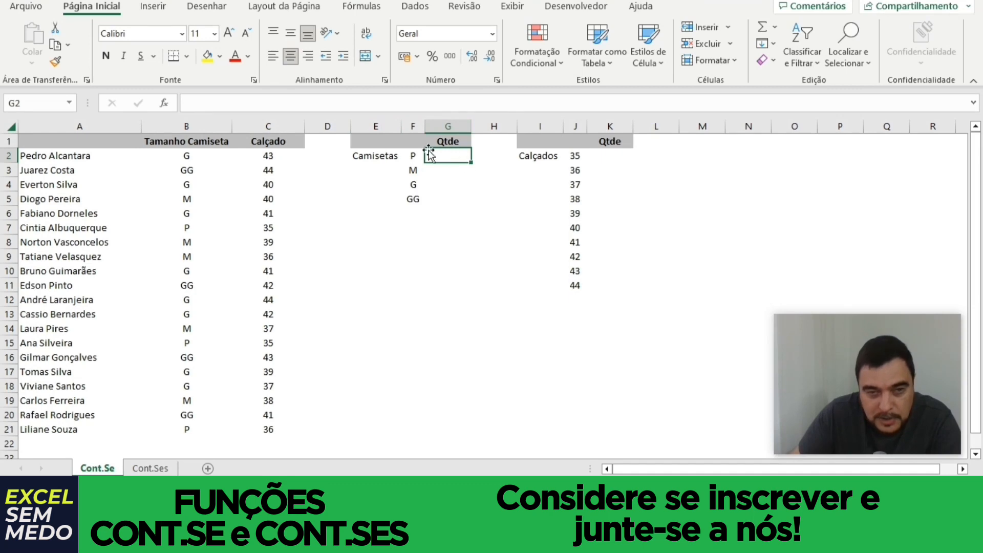
Examine the shirt sizes in F2:F5 and the shoe sizes in J2:J11 that need quantities.
{"action": "left_click", "coordinate": [407, 157]}
{"action": "left_click", "coordinate": [418, 169]}
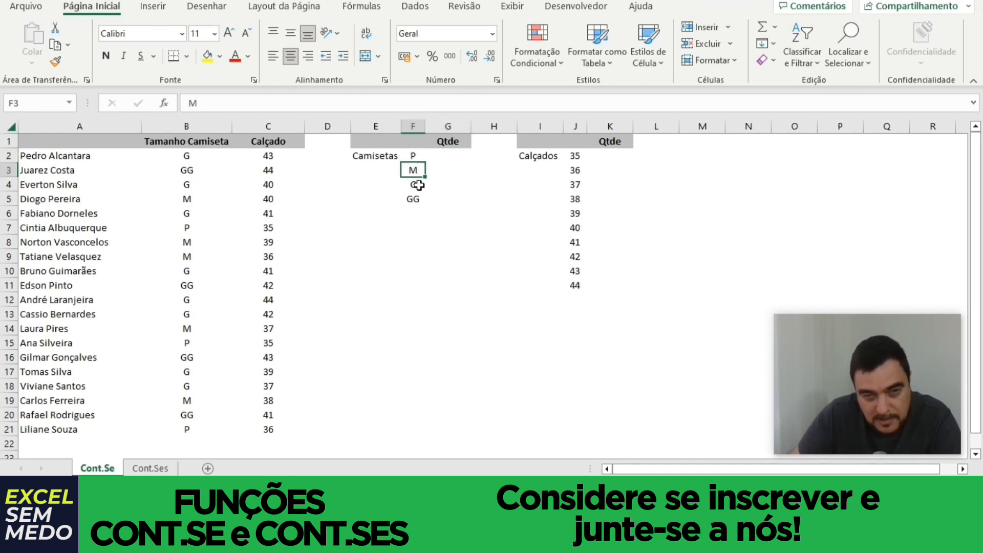
{"action": "left_click", "coordinate": [418, 185]}
{"action": "left_click", "coordinate": [418, 199]}
{"action": "left_click_drag", "start_coordinate": [575, 154], "coordinate": [575, 282]}
{"action": "left_click", "coordinate": [575, 285]}
{"action": "left_click", "coordinate": [604, 158]}
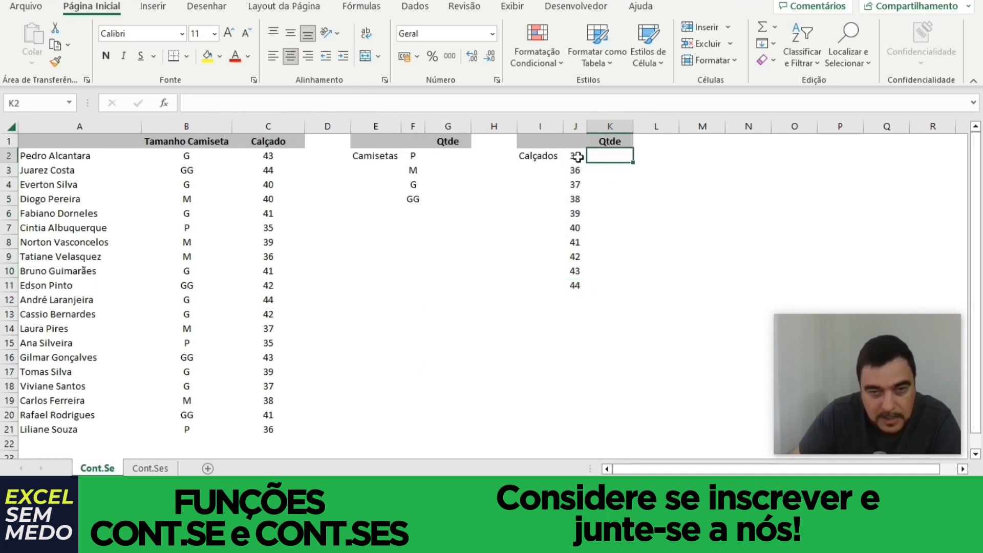
{"action": "left_click", "coordinate": [448, 156]}
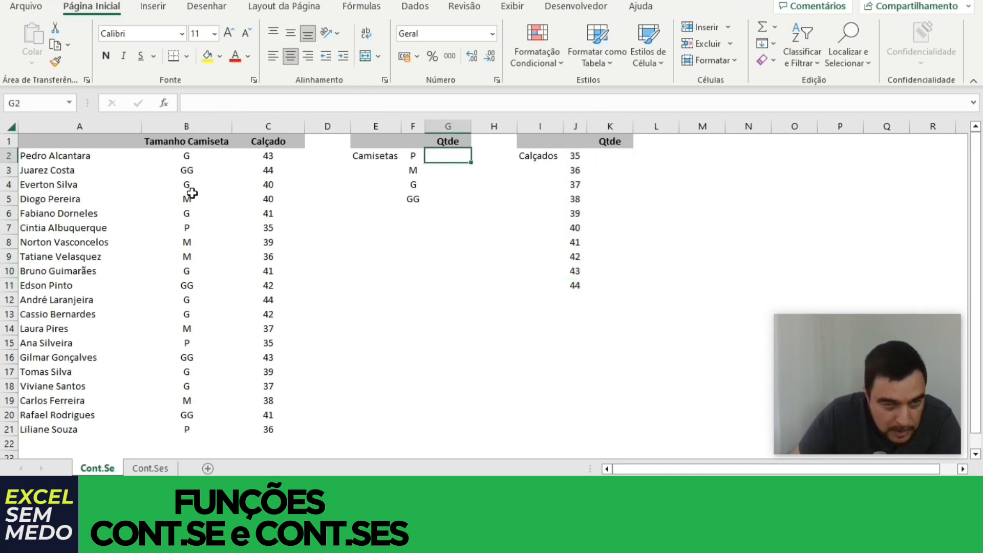
Try a manual count of the size P shirts by entering 3 in G2, and clear the cell.
{"action": "left_click", "coordinate": [188, 228]}
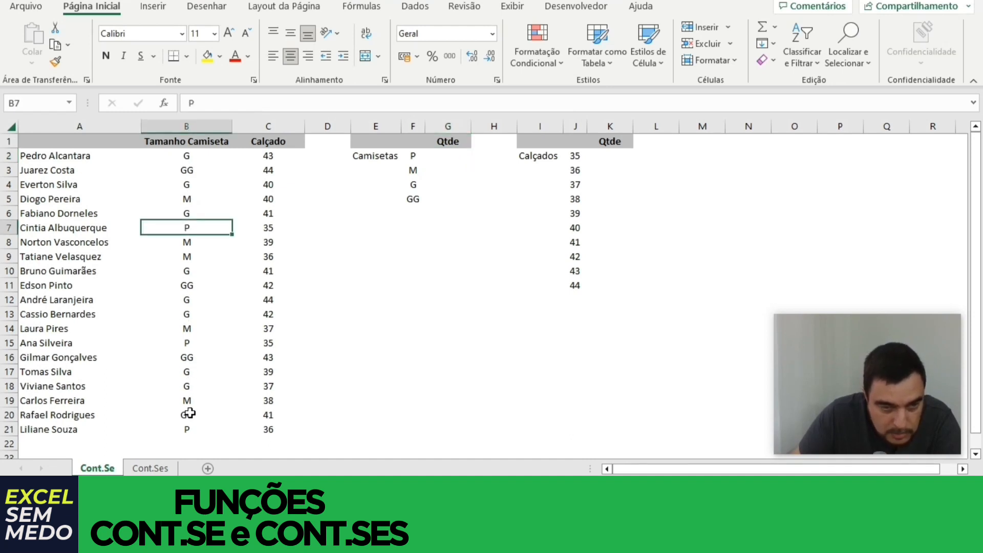
{"action": "left_click", "coordinate": [192, 341]}
{"action": "left_click", "coordinate": [190, 426]}
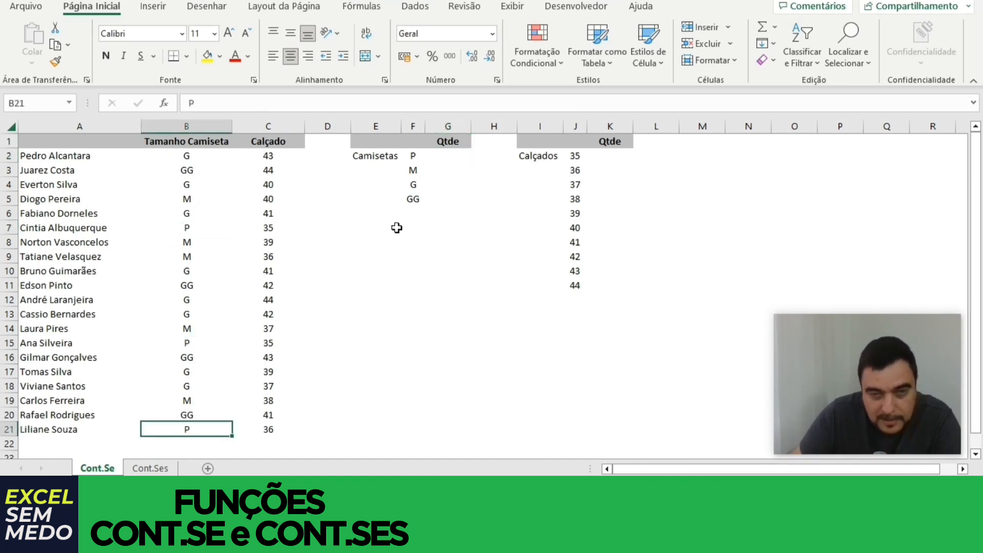
{"action": "left_click", "coordinate": [457, 158]}
{"action": "type", "text": "3"}
{"action": "key", "text": "Return"}
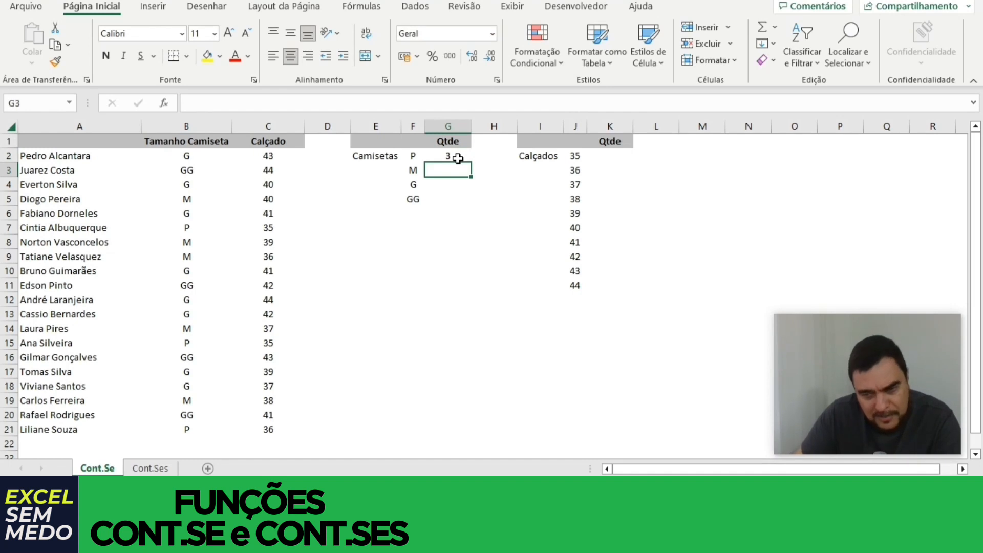
{"action": "left_click", "coordinate": [457, 158]}
{"action": "key", "text": "Delete"}
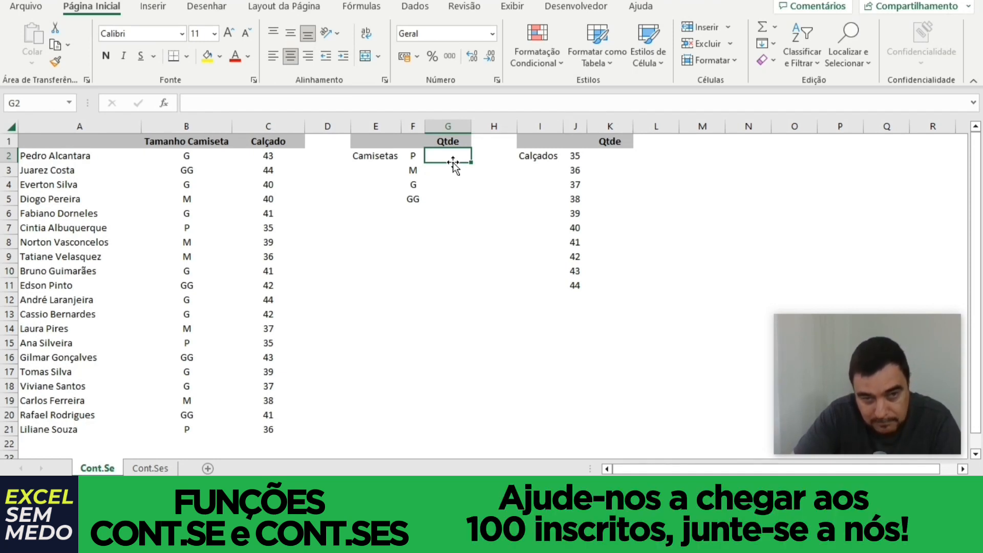
Enter the formula =CONT.SE($B$2:$B$21;F2) in G2 to count the size P shirts, keeping the range absolute.
{"action": "type", "text": "="}
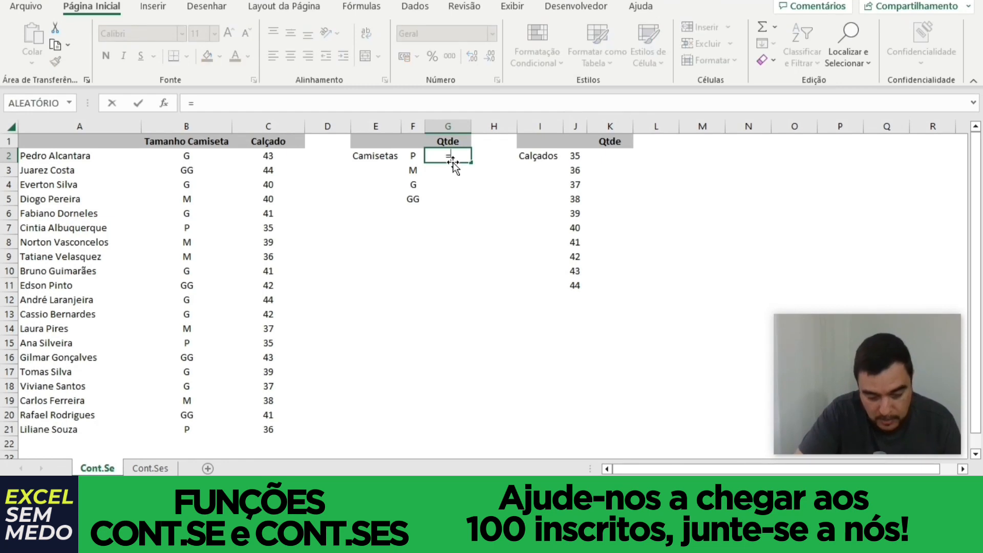
{"action": "type", "text": "cont.se("}
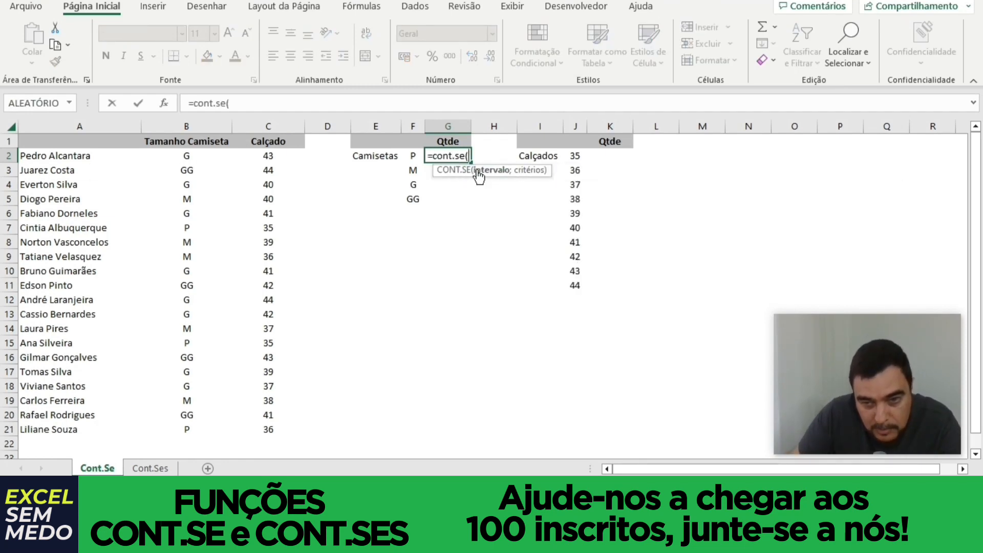
{"action": "left_click", "coordinate": [190, 156]}
{"action": "left_click_drag", "start_coordinate": [190, 156], "coordinate": [172, 426]}
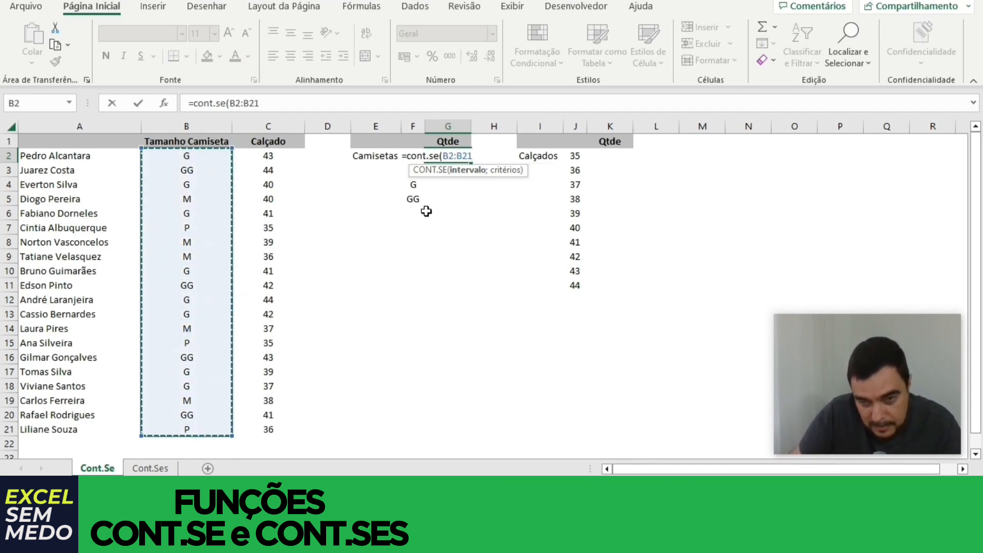
{"action": "key", "text": "F4"}
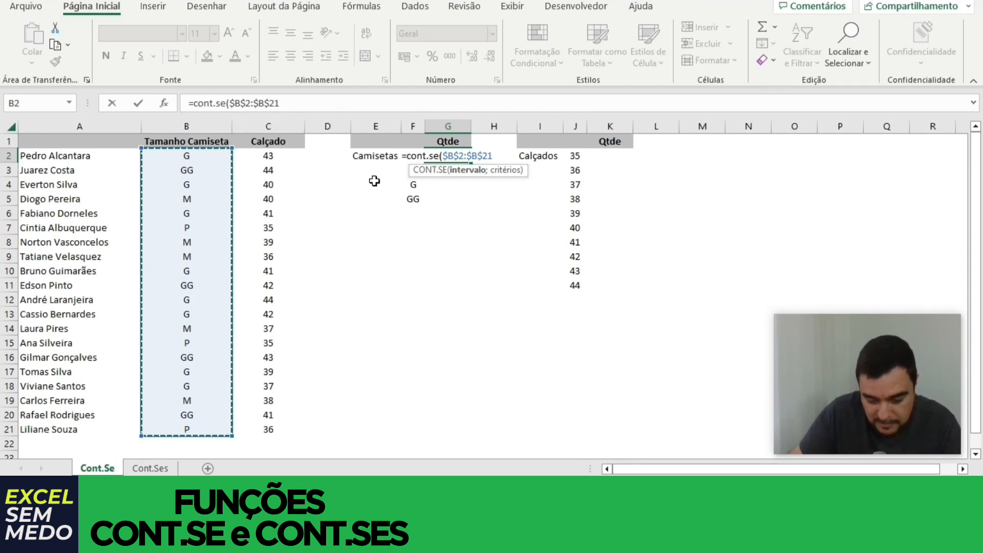
{"action": "type", "text": ";"}
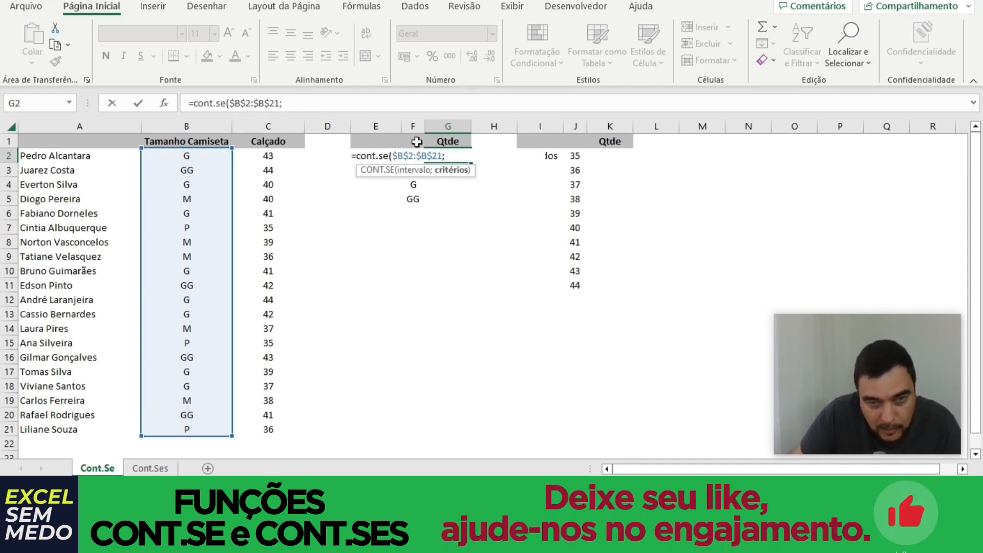
{"action": "left_click", "coordinate": [413, 201]}
{"action": "key", "text": "Up"}
{"action": "key", "text": "Up"}
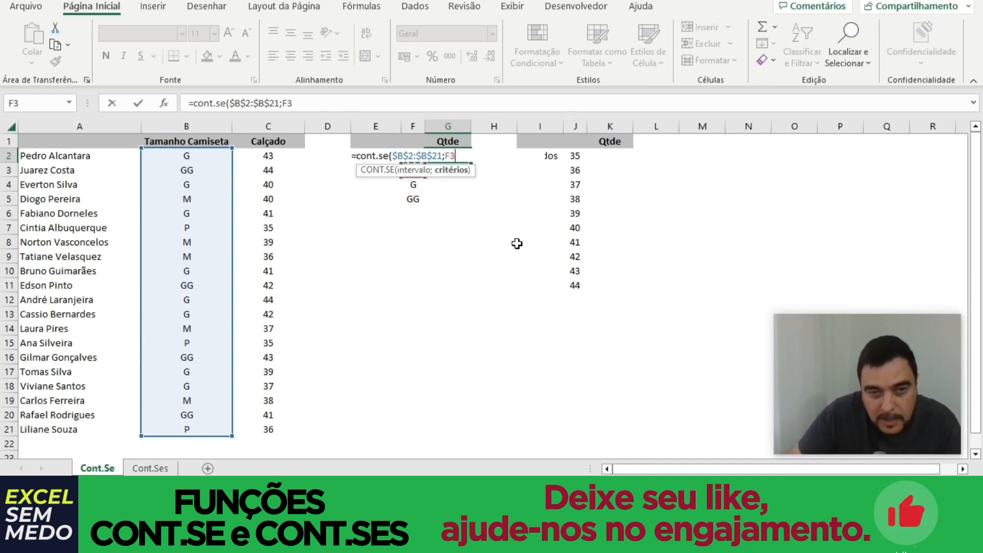
{"action": "key", "text": "Up"}
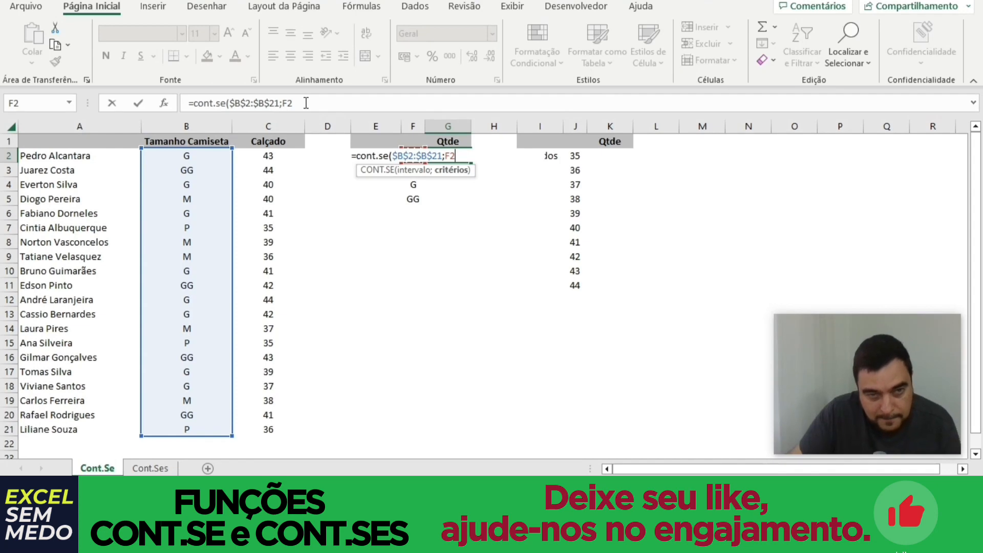
{"action": "type", "text": ")"}
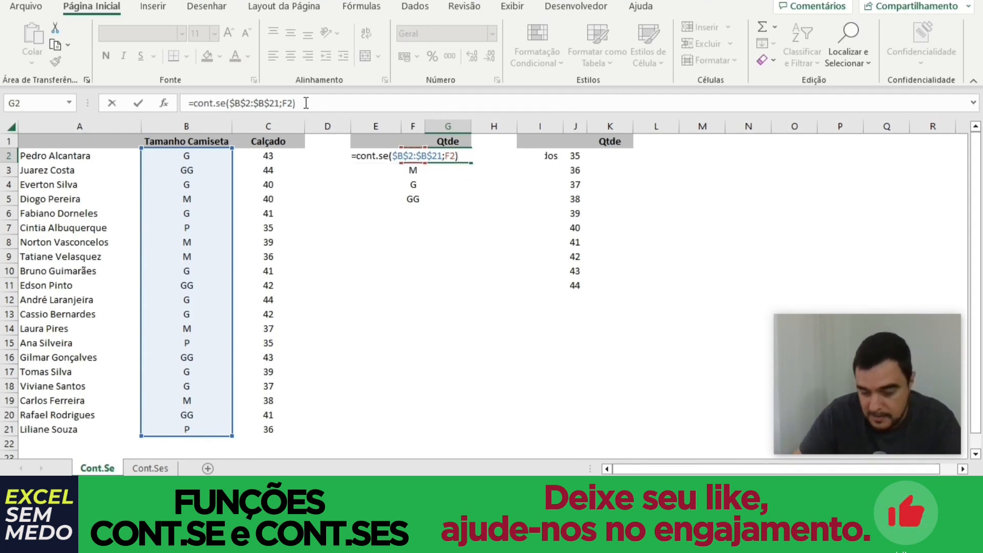
{"action": "key", "text": "Return"}
Review the criterion and counted range of the G2 formula, and copy the formula to G3 for size M.
{"action": "left_click", "coordinate": [453, 153]}
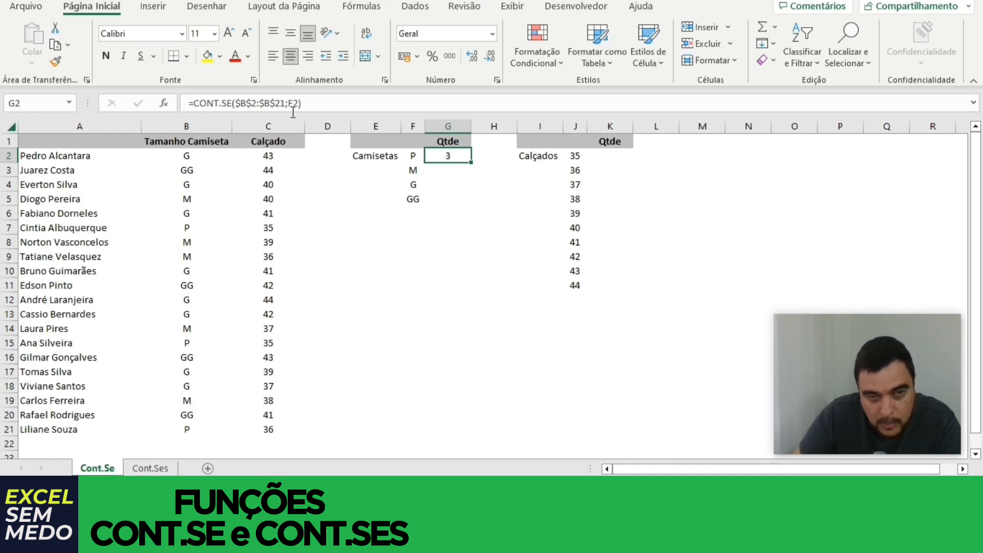
{"action": "left_click", "coordinate": [412, 159]}
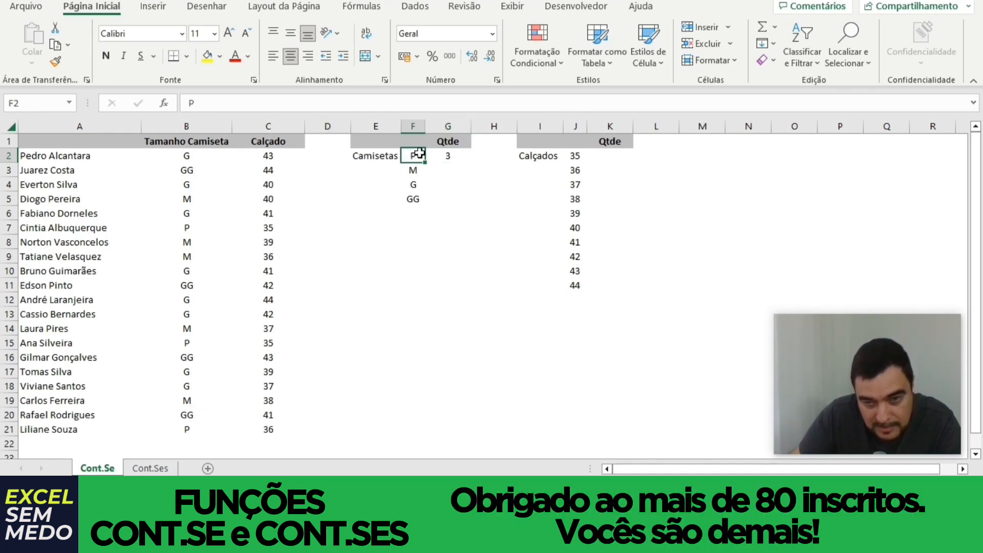
{"action": "left_click_drag", "start_coordinate": [187, 156], "coordinate": [185, 429]}
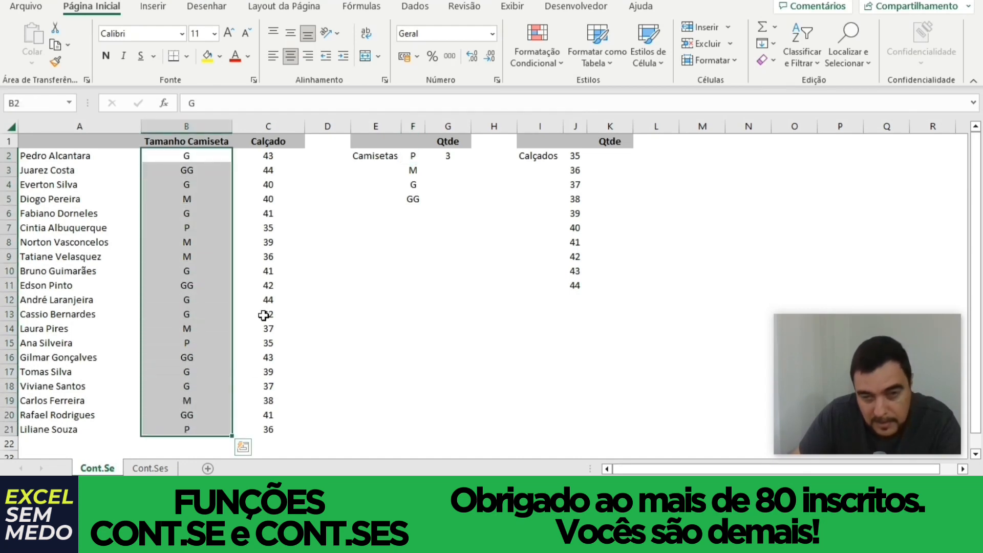
{"action": "left_click", "coordinate": [457, 156]}
{"action": "key", "text": "ctrl+c"}
{"action": "key", "text": "Down"}
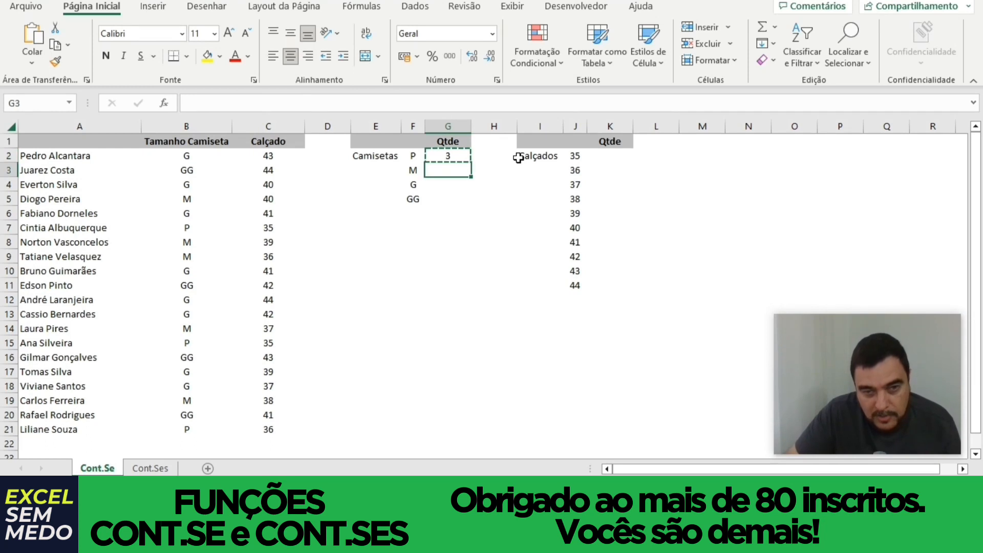
{"action": "key", "text": "ctrl+v"}
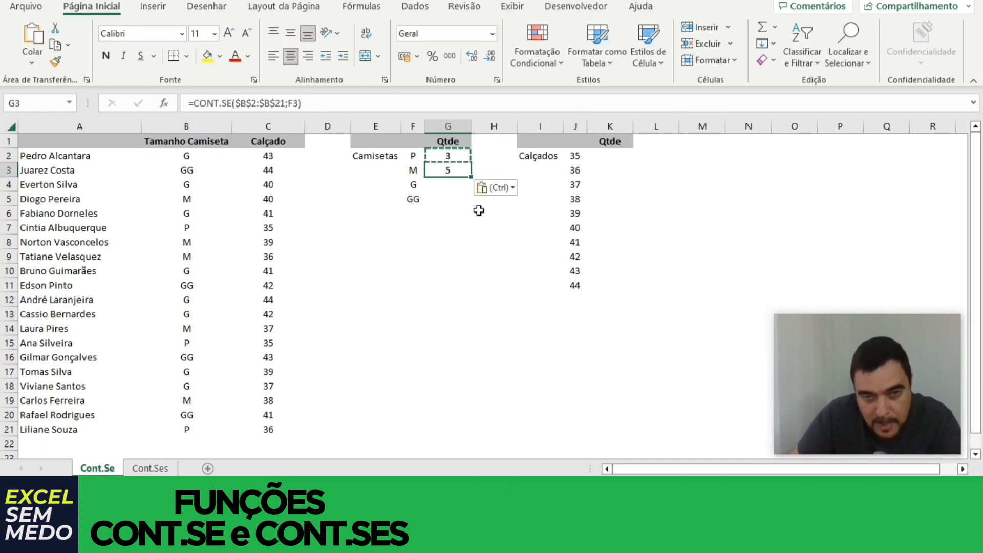
Check the size M count against the individual M entries in the Tamanho Camiseta column.
{"action": "left_click_drag", "start_coordinate": [186, 156], "coordinate": [187, 421]}
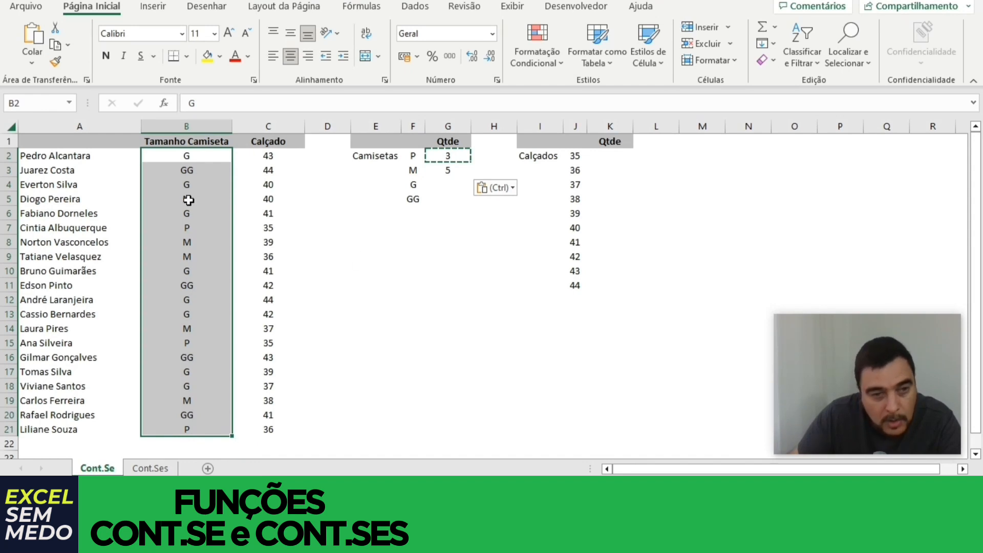
{"action": "left_click", "coordinate": [189, 200]}
{"action": "left_click", "coordinate": [193, 241]}
{"action": "left_click", "coordinate": [198, 257]}
{"action": "left_click", "coordinate": [195, 326]}
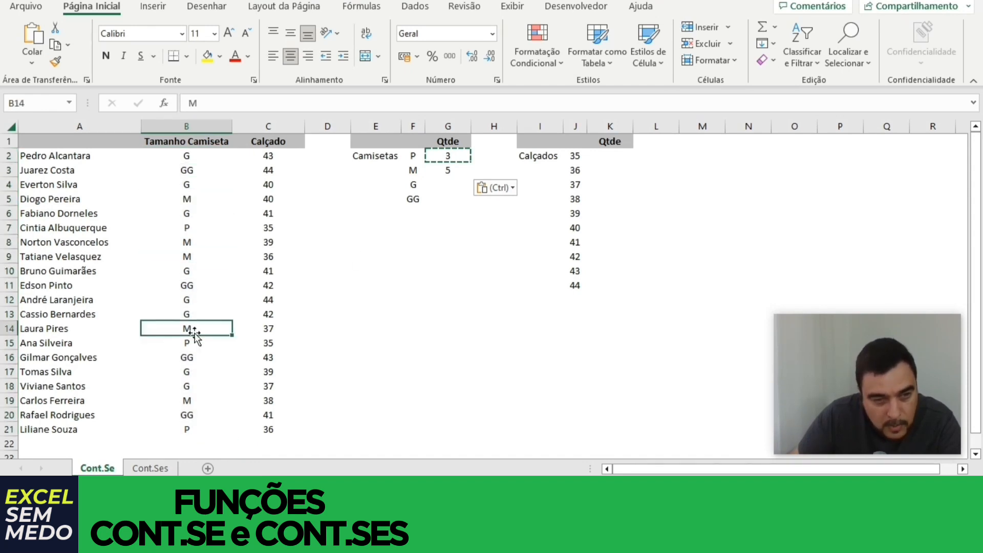
{"action": "left_click", "coordinate": [197, 397]}
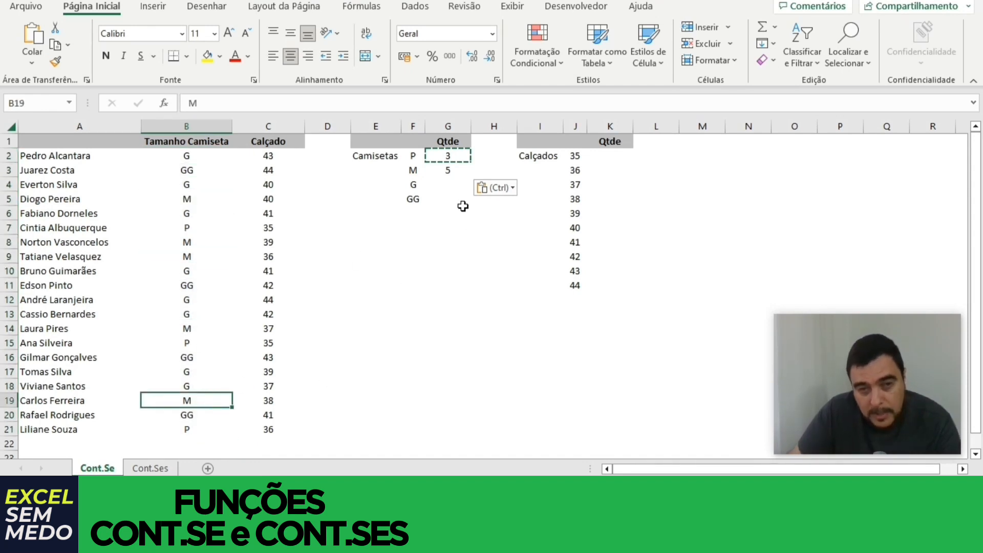
Copy the counting formula from G3 into G4 and G5 for sizes G and GG.
{"action": "left_click", "coordinate": [450, 169]}
{"action": "key", "text": "Down"}
{"action": "key", "text": "ctrl+v"}
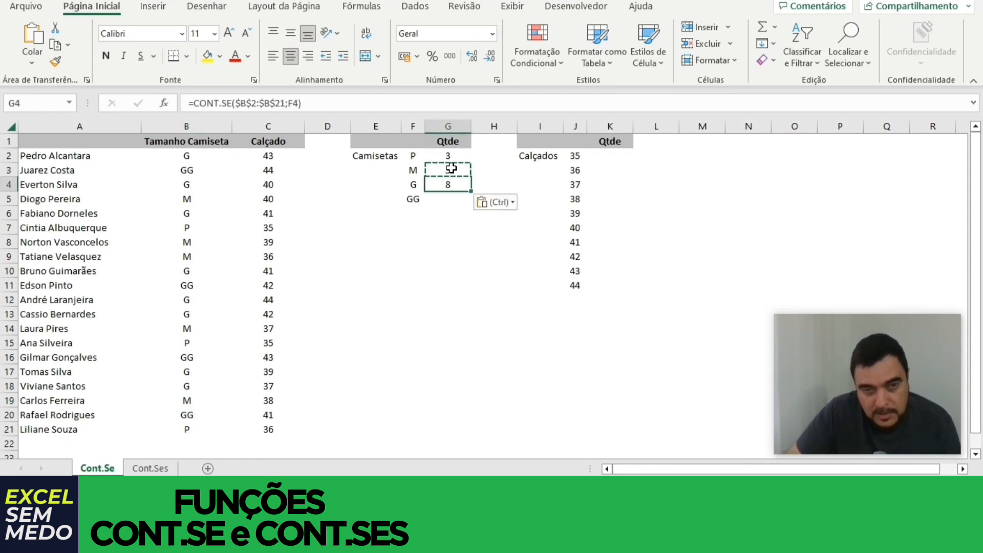
{"action": "key", "text": "Down"}
{"action": "key", "text": "ctrl+v"}
{"action": "left_click", "coordinate": [465, 240]}
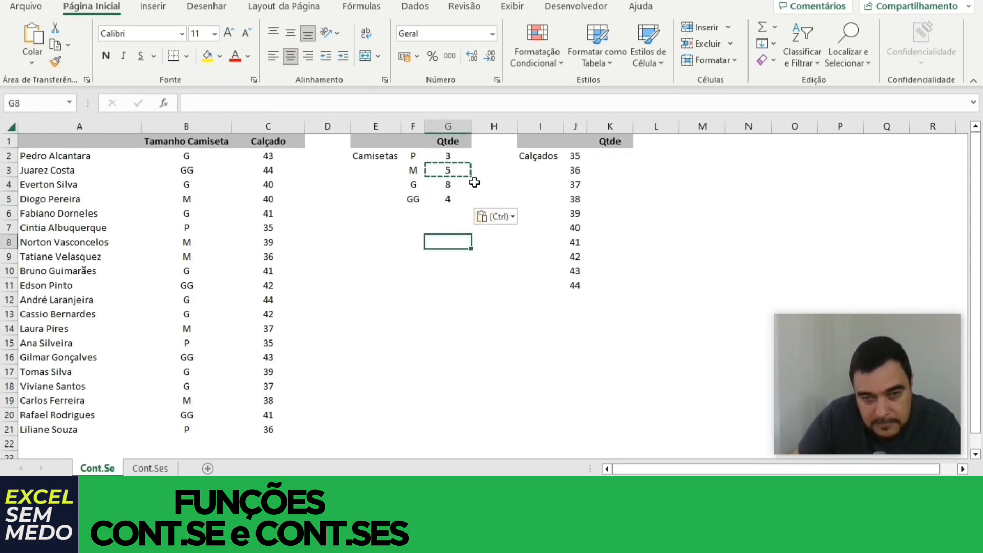
{"action": "left_click", "coordinate": [460, 166]}
{"action": "left_click", "coordinate": [618, 156]}
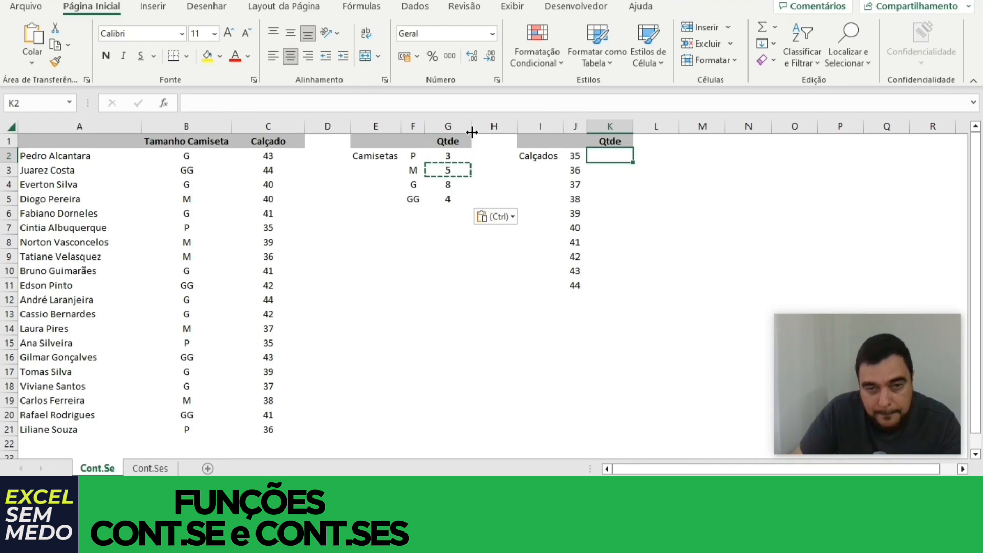
Replace the F2 criterion in the G2 formula with the literal text "P", giving =CONT.SE($B$2:$B$21;"P").
{"action": "left_click", "coordinate": [461, 154]}
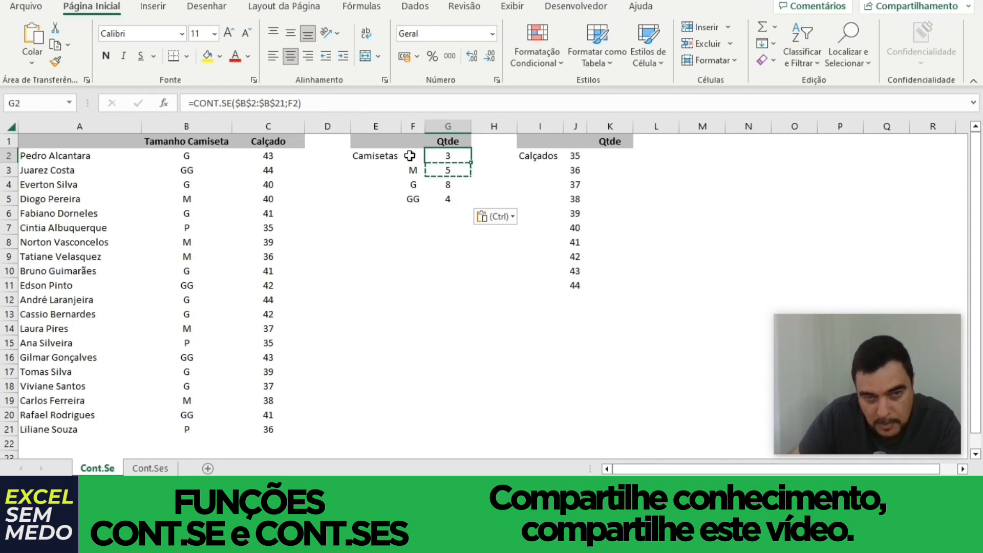
{"action": "left_click", "coordinate": [287, 103]}
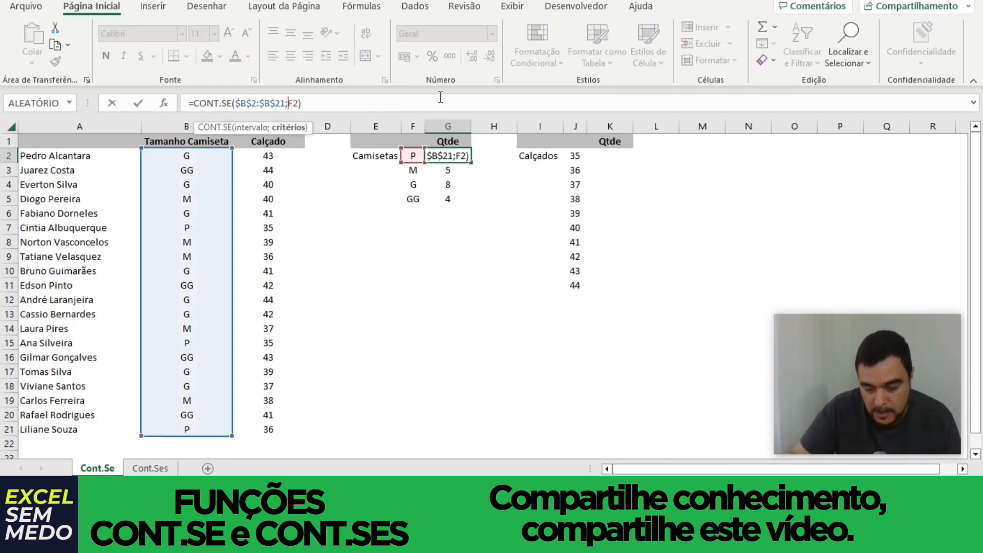
{"action": "key", "text": "Delete"}
{"action": "key", "text": "Delete"}
{"action": "type", "text": "P"}
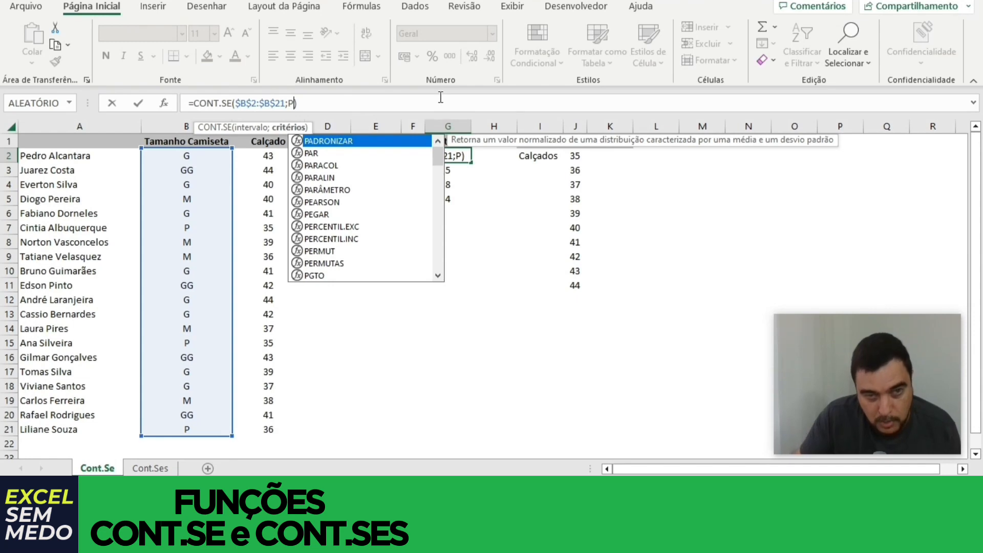
{"action": "type", "text": "\"P"}
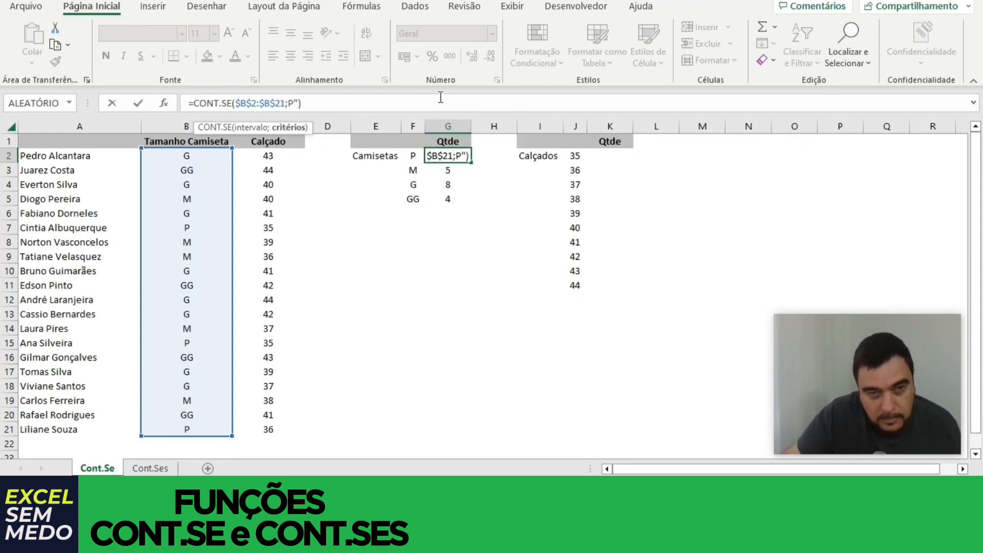
{"action": "type", "text": "\""}
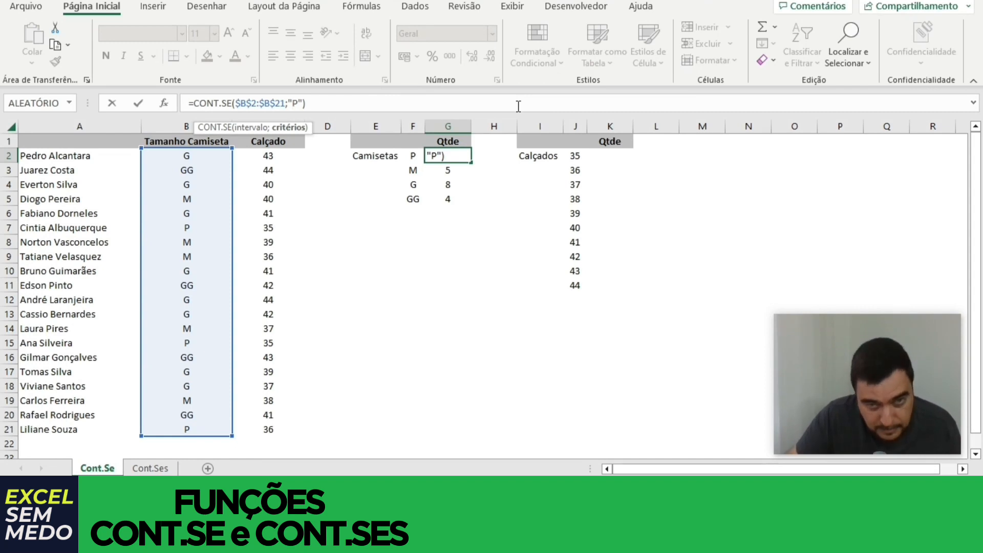
{"action": "key", "text": "Return"}
{"action": "left_click", "coordinate": [458, 154]}
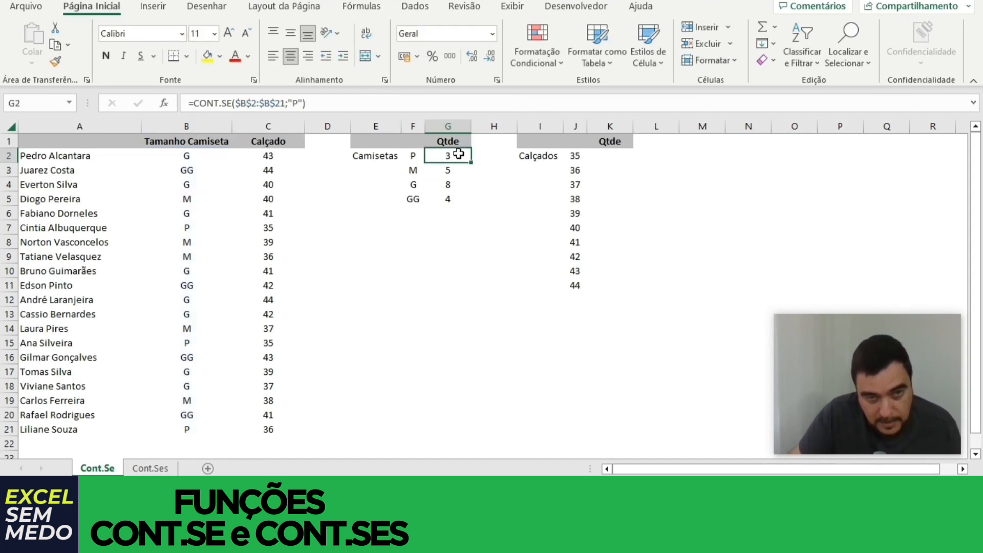
Try filling the G2 formula with the literal "P" criterion down to G5, and undo the fill.
{"action": "left_click_drag", "start_coordinate": [472, 164], "coordinate": [472, 206]}
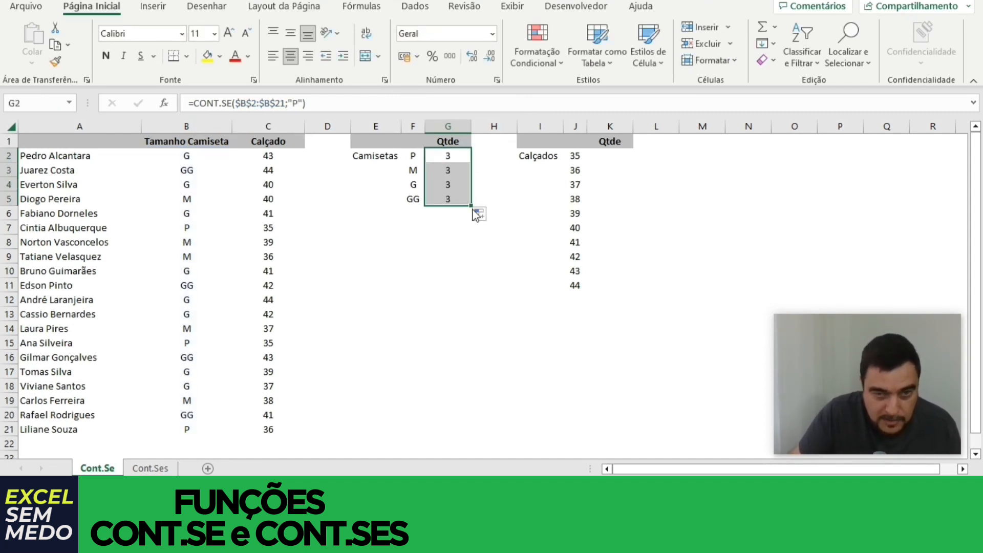
{"action": "left_click", "coordinate": [460, 185]}
{"action": "left_click", "coordinate": [452, 199]}
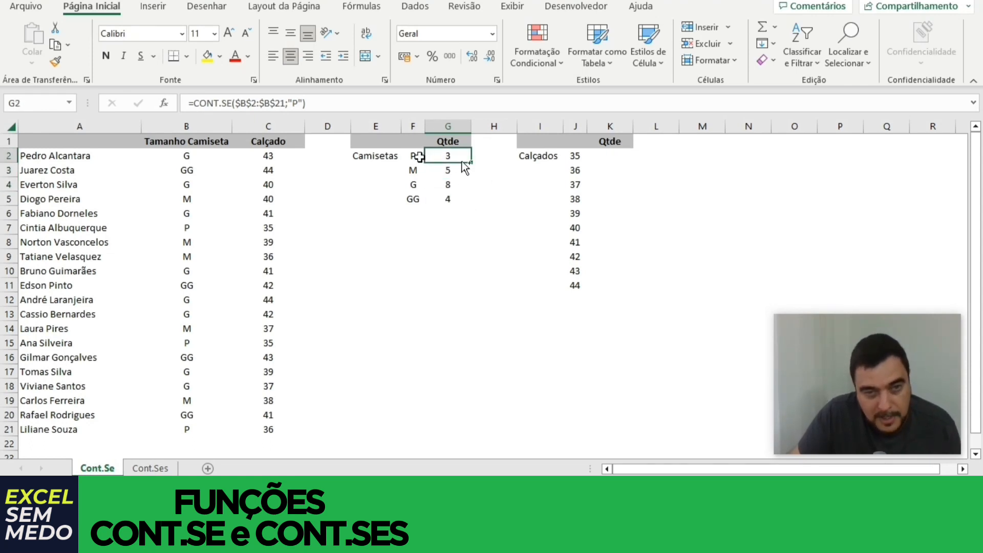
{"action": "left_click", "coordinate": [416, 156]}
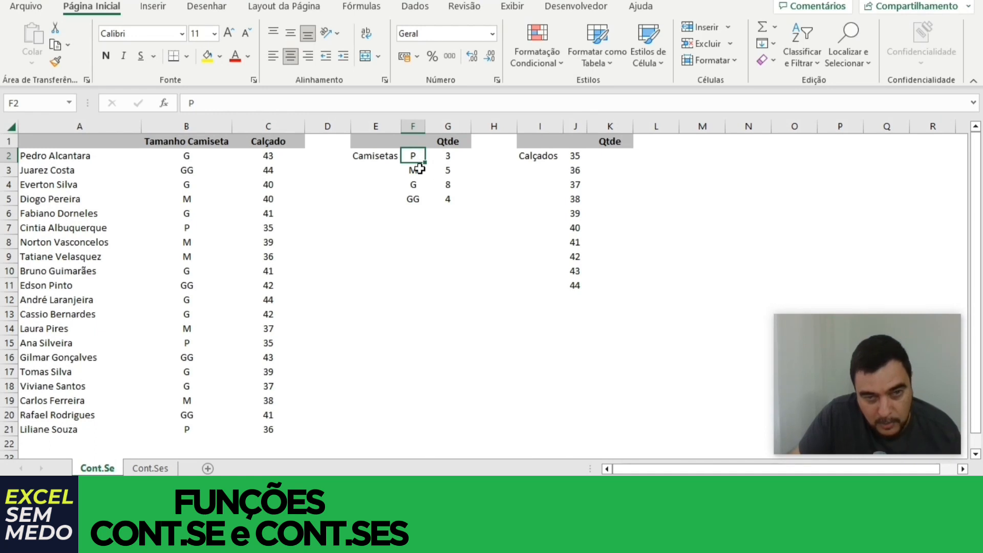
Restore F2 as the criterion in the G2 formula, giving =CONT.SE($B$2:$B$21;F2), and fill it down to G5.
{"action": "left_click", "coordinate": [420, 173]}
{"action": "left_click", "coordinate": [417, 182]}
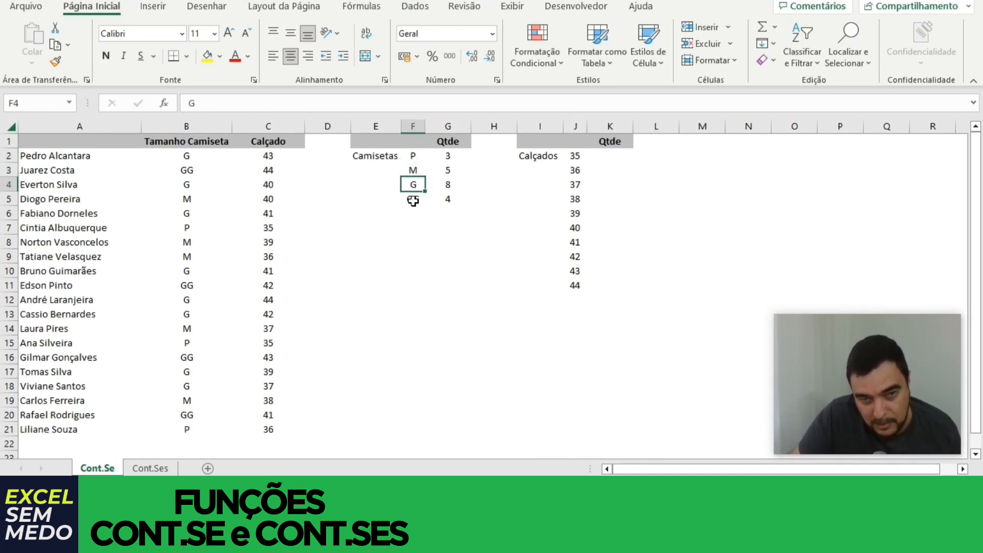
{"action": "left_click", "coordinate": [413, 200]}
{"action": "left_click", "coordinate": [449, 153]}
{"action": "left_click", "coordinate": [294, 104]}
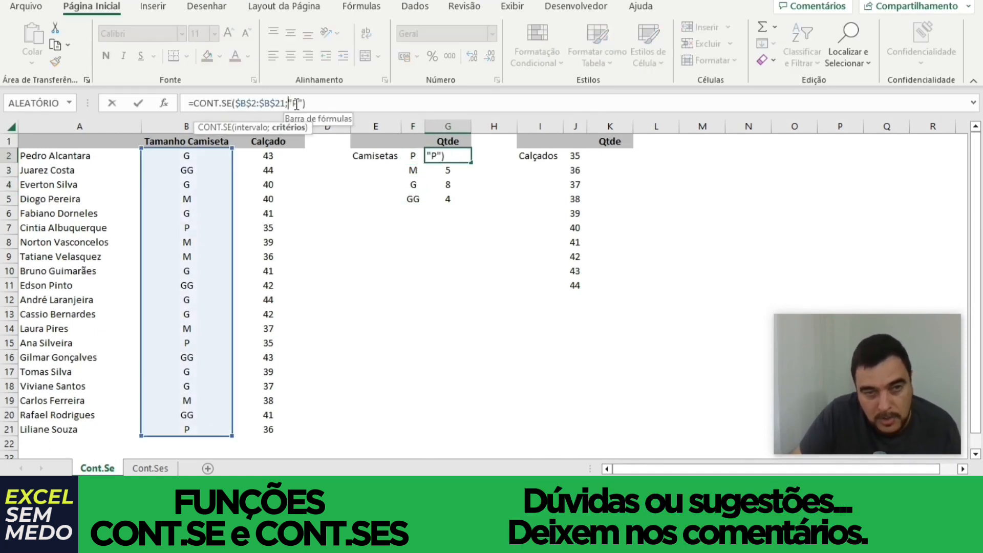
{"action": "type", "text": "f2"}
{"action": "key", "text": "Delete"}
{"action": "key", "text": "Delete"}
{"action": "key", "text": "Delete"}
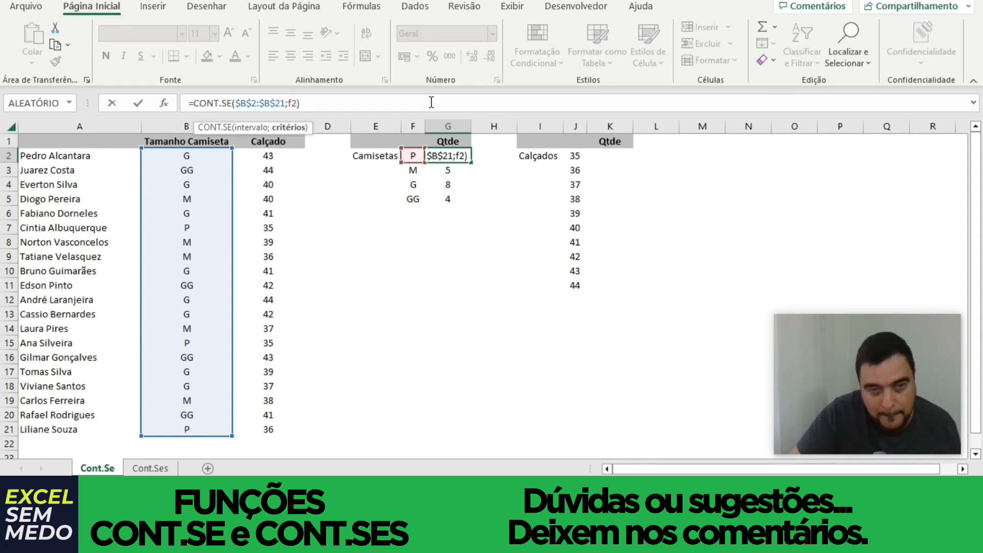
{"action": "key", "text": "ctrl+Return"}
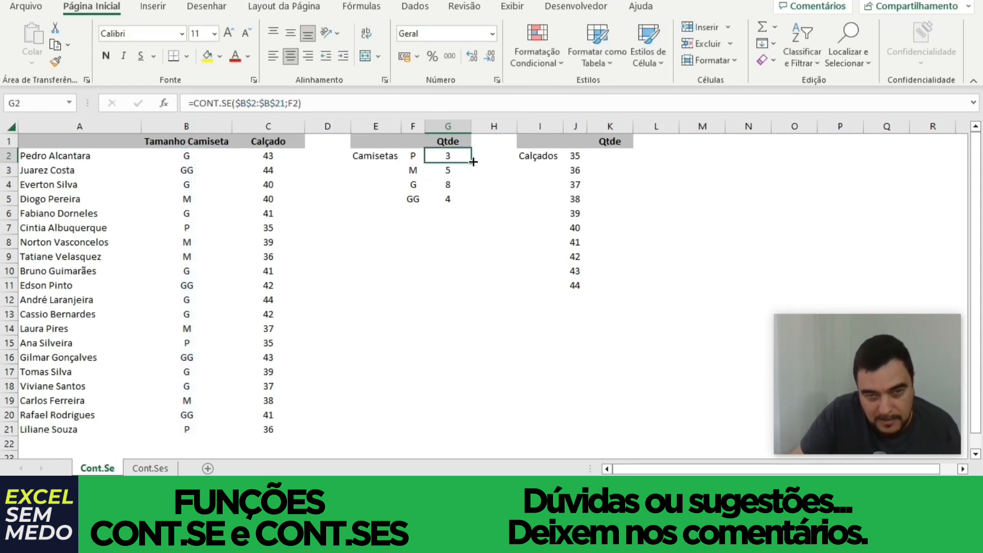
{"action": "left_click_drag", "start_coordinate": [472, 162], "coordinate": [471, 205]}
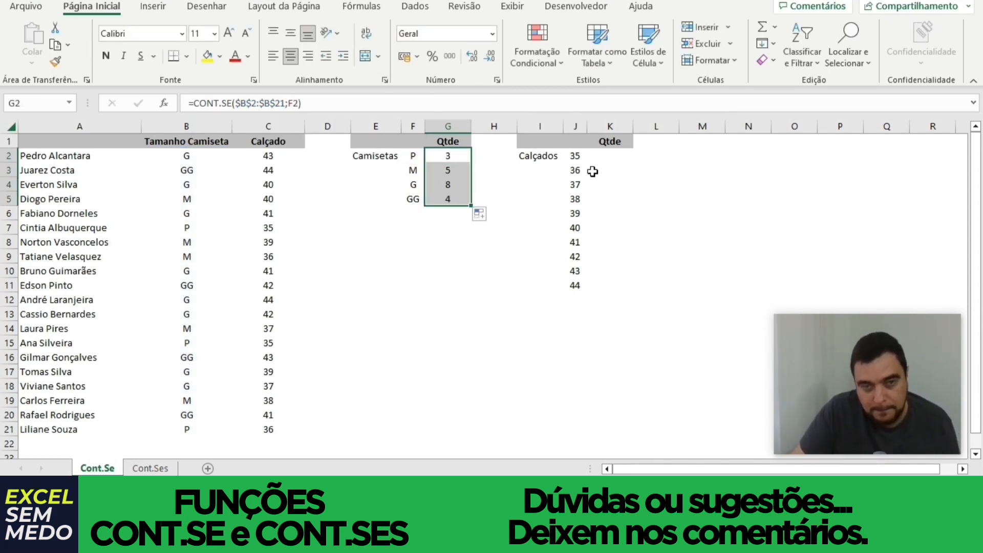
Begin a CONT.SE formula in K2 with the absolute Calçado range $C$2:$C$21 as its interval.
{"action": "left_click", "coordinate": [533, 158]}
{"action": "left_click", "coordinate": [600, 156]}
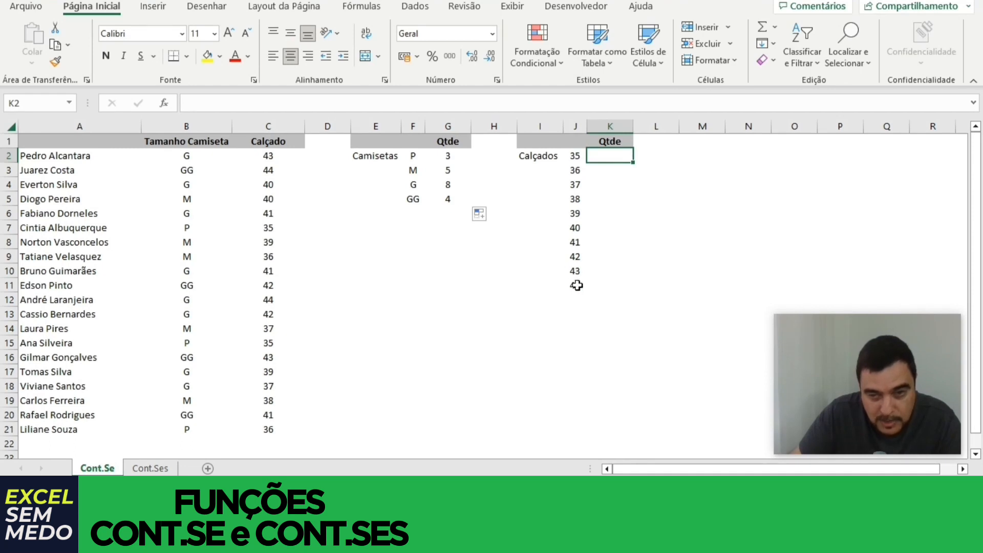
{"action": "type", "text": "=co"}
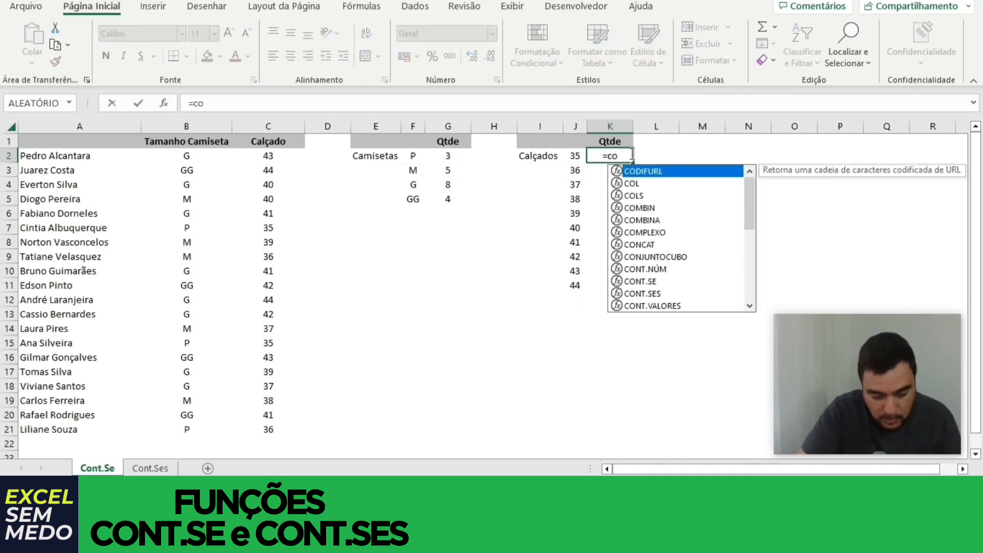
{"action": "type", "text": "nt.se("}
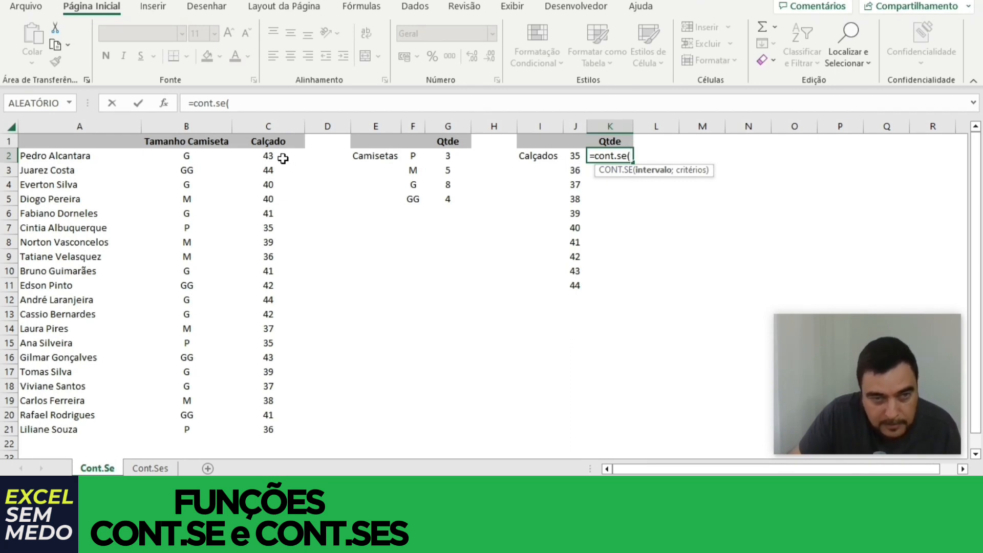
{"action": "left_click_drag", "start_coordinate": [282, 158], "coordinate": [268, 429]}
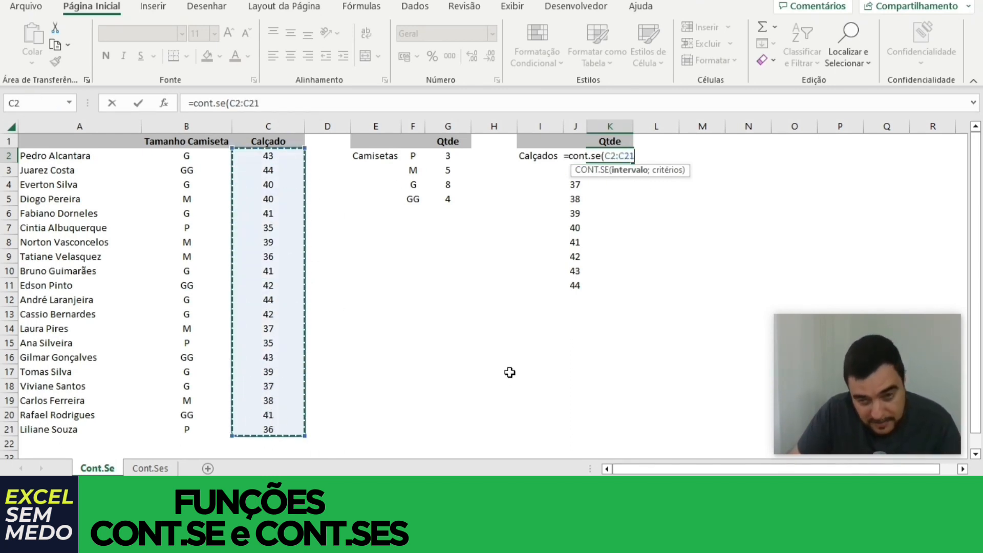
{"action": "key", "text": "F4"}
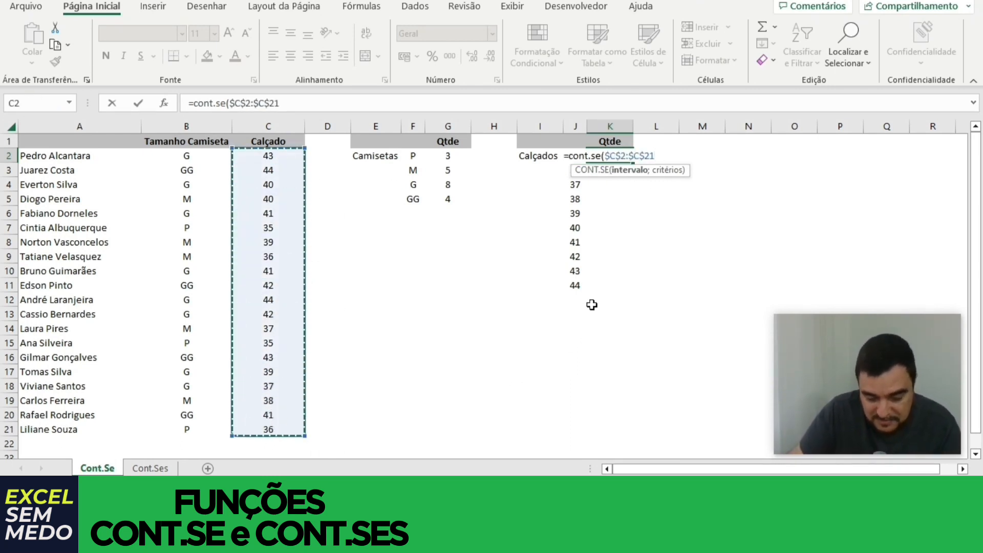
{"action": "type", "text": ";"}
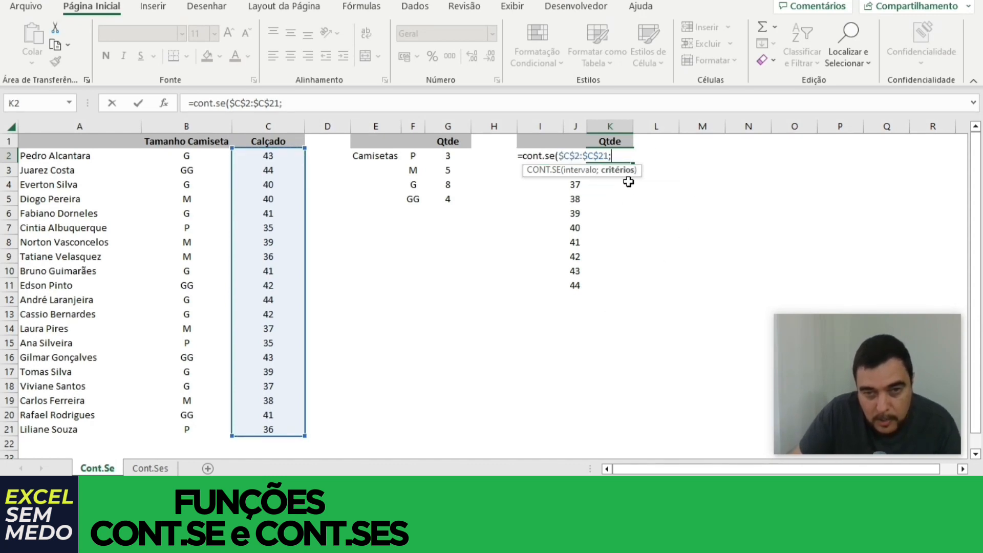
Complete the K2 formula with J2 as the criterion, giving =CONT.SE($C$2:$C$21;J2).
{"action": "left_click", "coordinate": [592, 190]}
{"action": "left_click", "coordinate": [576, 197]}
{"action": "key", "text": "Up"}
{"action": "key", "text": "Up"}
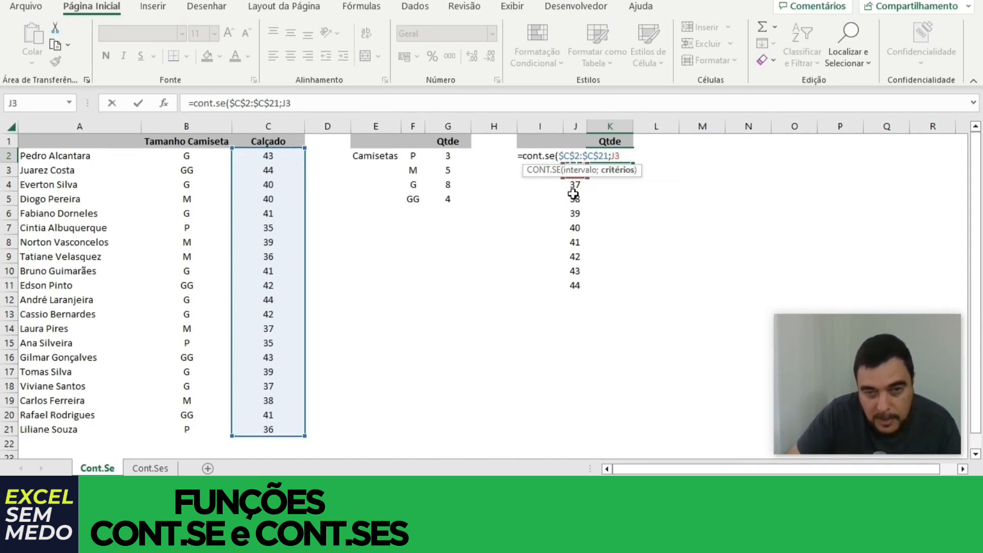
{"action": "key", "text": "Up"}
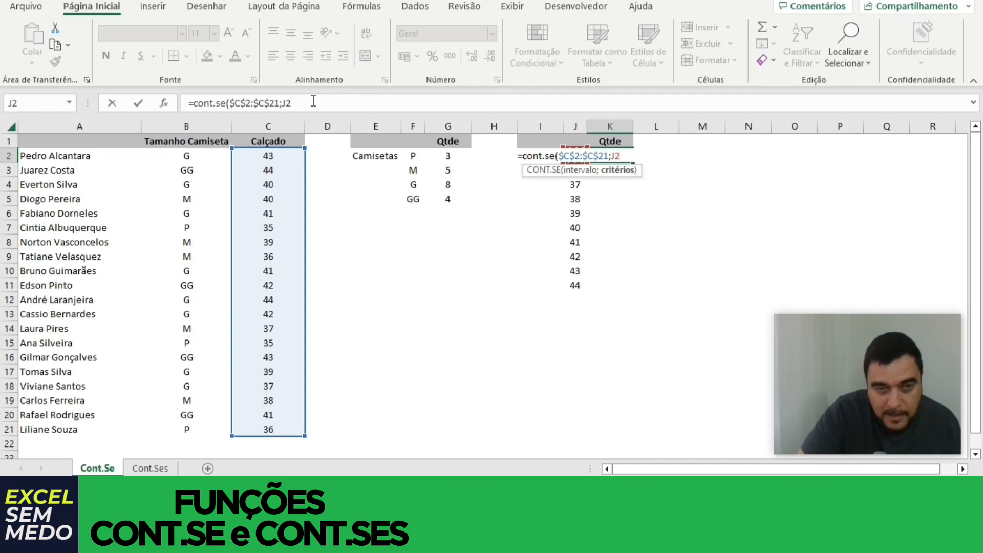
{"action": "type", "text": ")"}
{"action": "key", "text": "Return"}
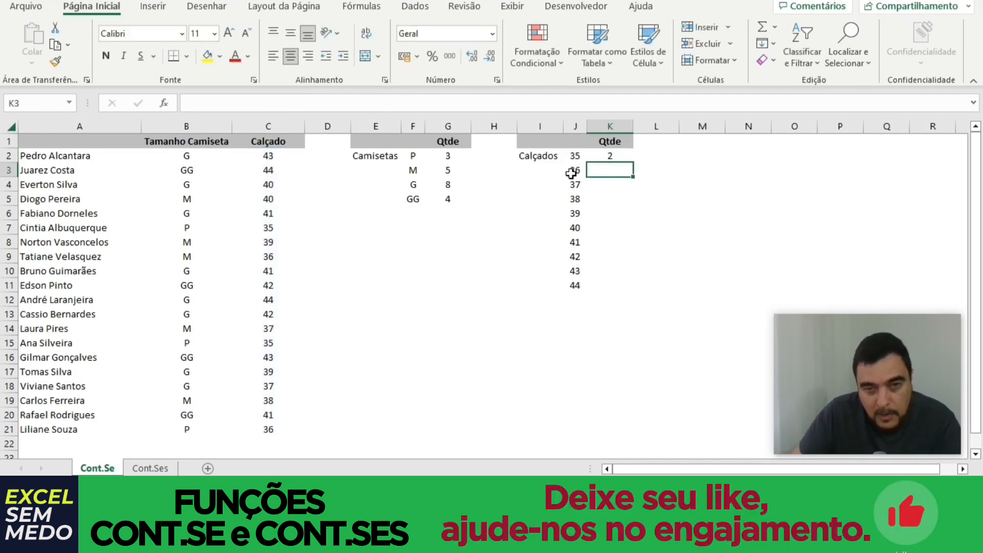
Check the shoe size 35 count against the individual 35 entries in the Calçado column.
{"action": "left_click", "coordinate": [573, 156]}
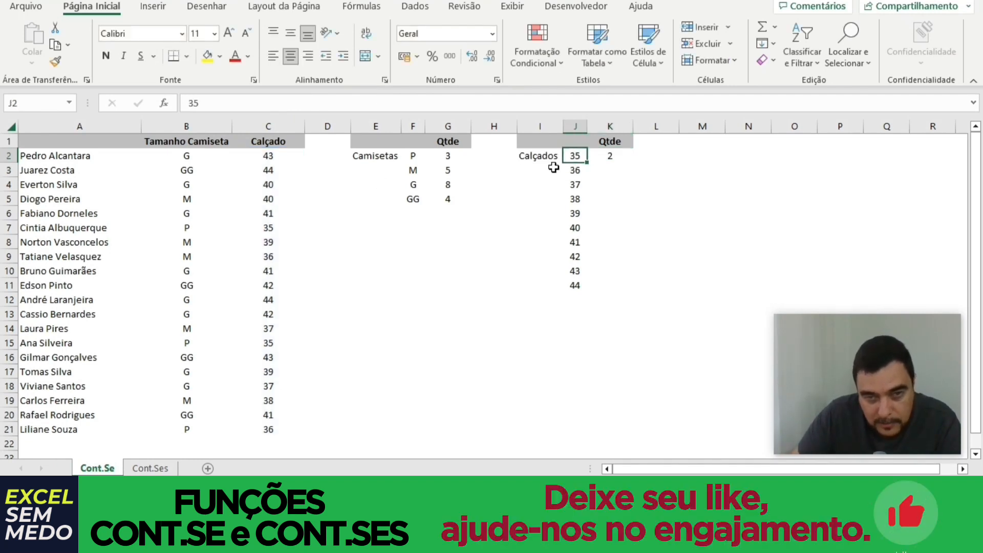
{"action": "left_click", "coordinate": [605, 158]}
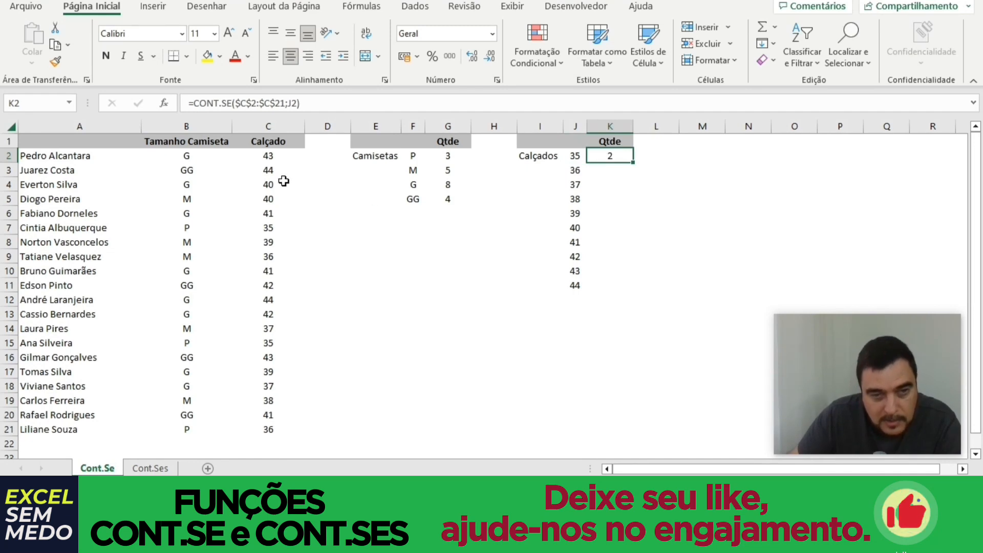
{"action": "left_click", "coordinate": [282, 225]}
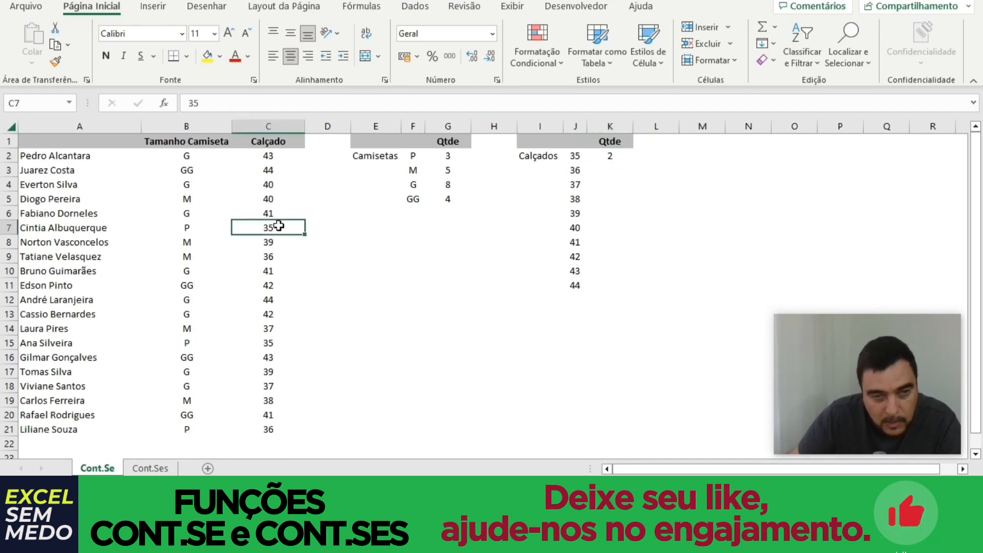
{"action": "left_click", "coordinate": [281, 343]}
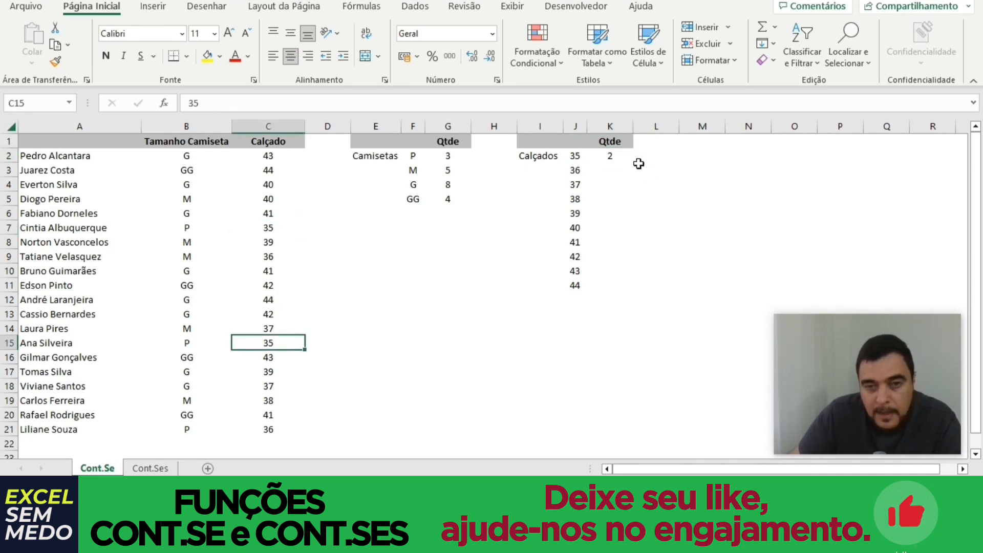
Fill the K2 counting formula down to K11 for the remaining shoe sizes and inspect the copies.
{"action": "left_click", "coordinate": [622, 156]}
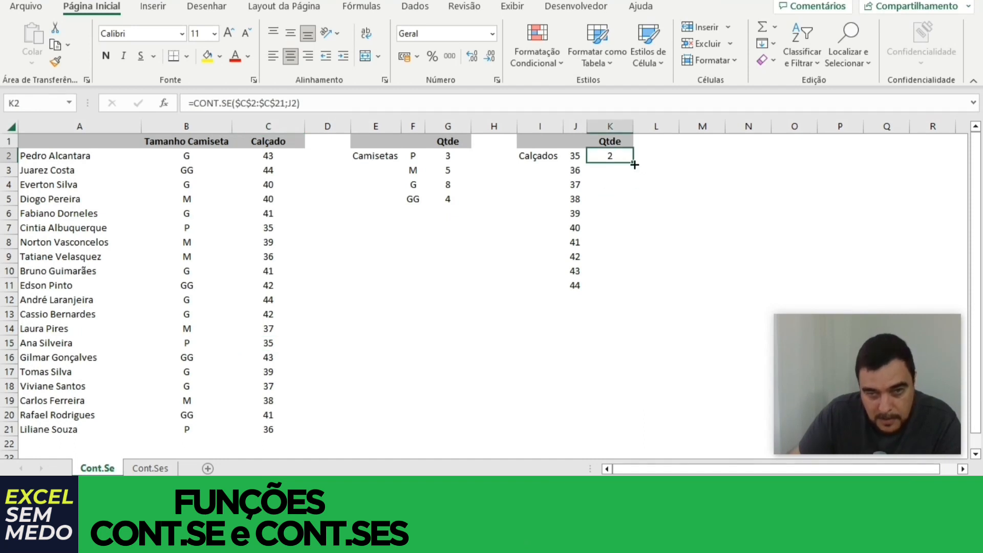
{"action": "left_click_drag", "start_coordinate": [634, 164], "coordinate": [635, 293]}
{"action": "left_click", "coordinate": [624, 154]}
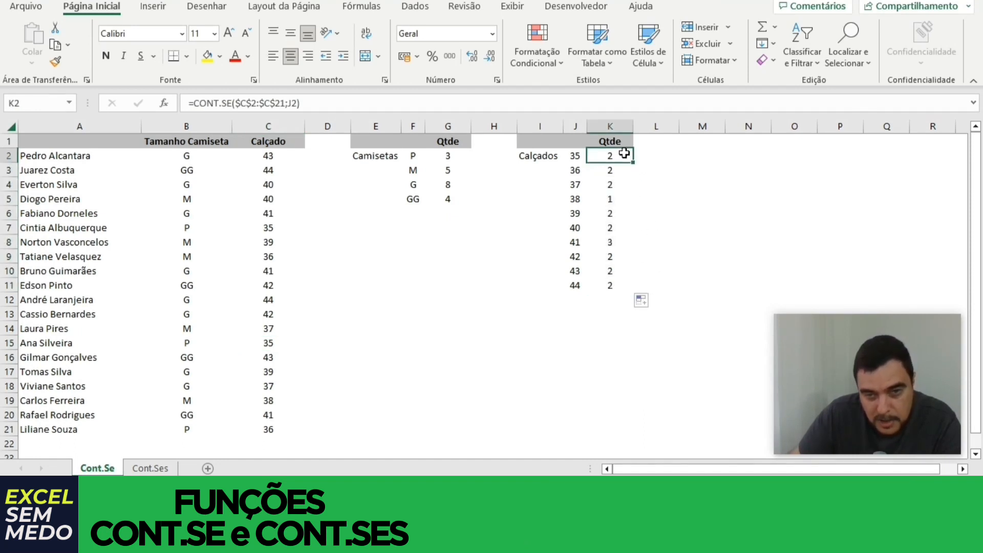
{"action": "left_click", "coordinate": [616, 170]}
{"action": "left_click", "coordinate": [619, 199]}
{"action": "left_click", "coordinate": [625, 270]}
{"action": "left_click", "coordinate": [621, 285]}
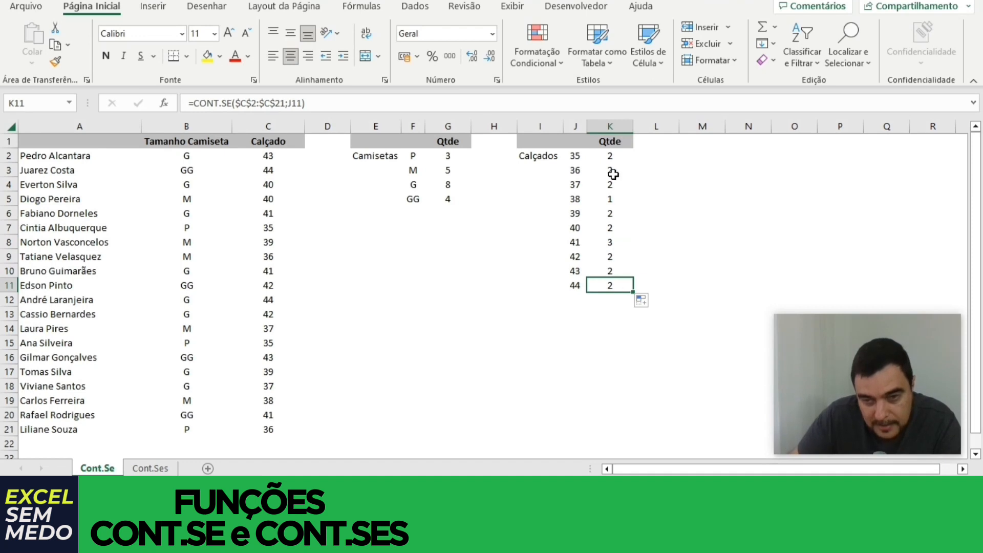
Replace the J2 criterion in the K2 formula with the literal number 35 and try filling it down to K11.
{"action": "left_click", "coordinate": [614, 157]}
{"action": "left_click", "coordinate": [287, 103]}
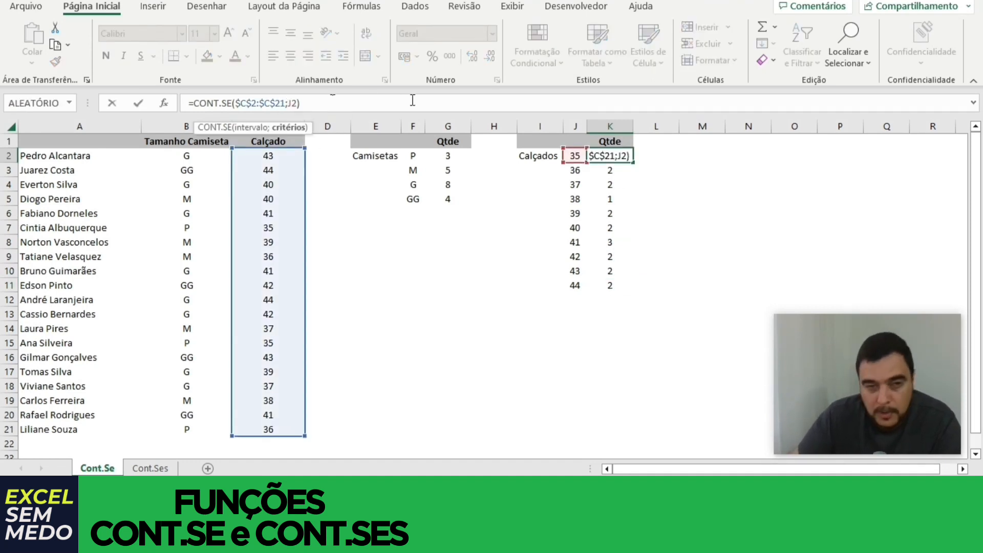
{"action": "type", "text": "35"}
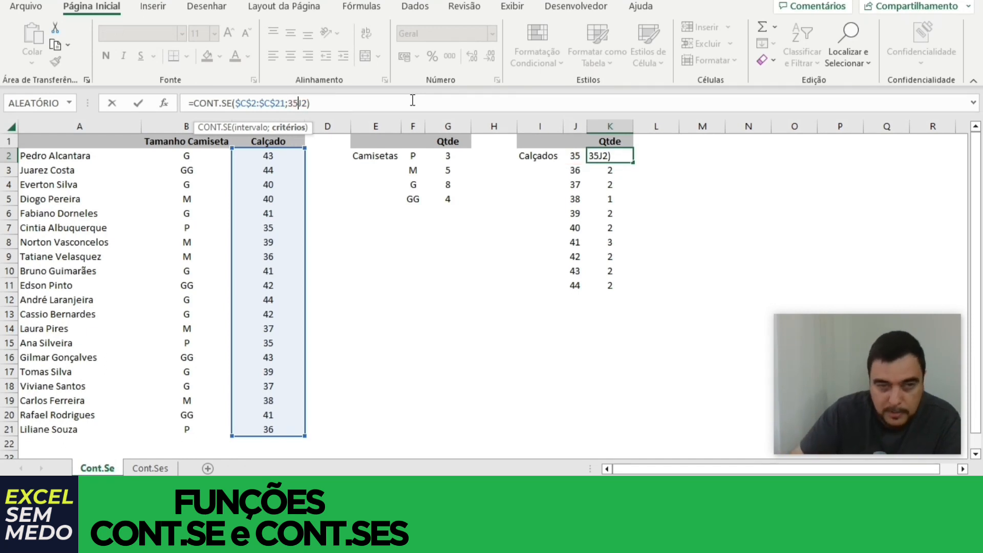
{"action": "key", "text": "Delete"}
{"action": "key", "text": "Delete"}
{"action": "key", "text": "Return"}
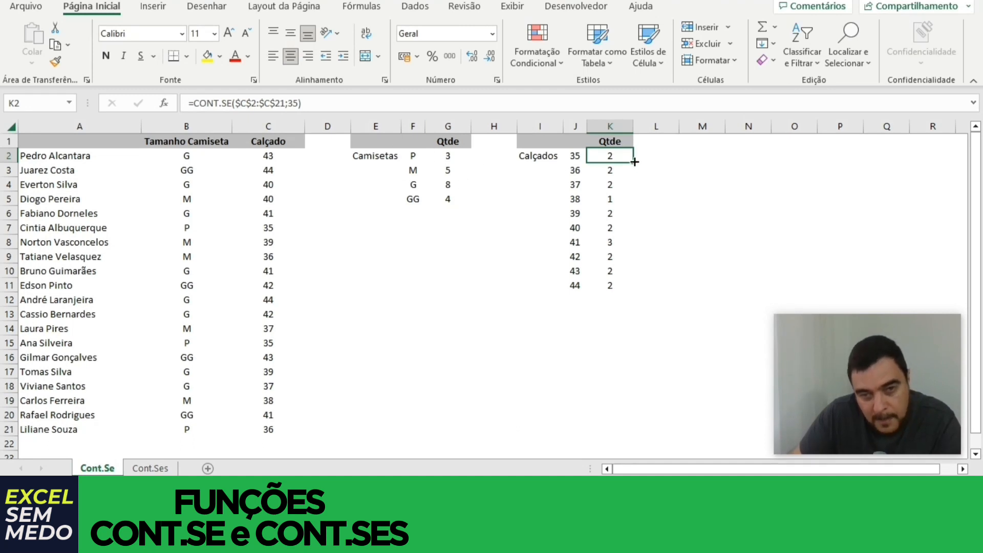
{"action": "left_click_drag", "start_coordinate": [634, 161], "coordinate": [633, 291]}
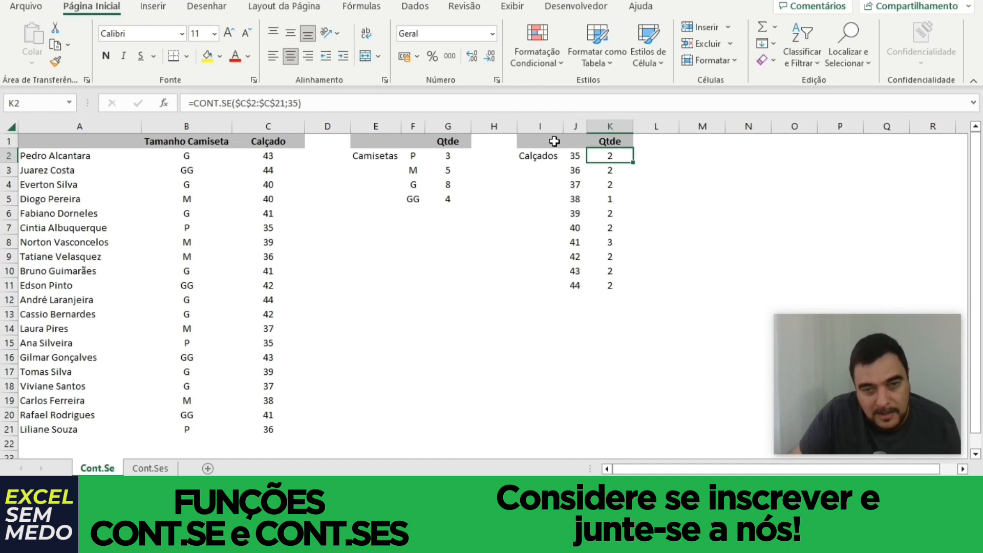
Restore J2 as the criterion in the K2 formula, giving =CONT.SE($C$2:$C$21;J2).
{"action": "left_click_drag", "start_coordinate": [576, 159], "coordinate": [575, 283]}
{"action": "left_click", "coordinate": [581, 158]}
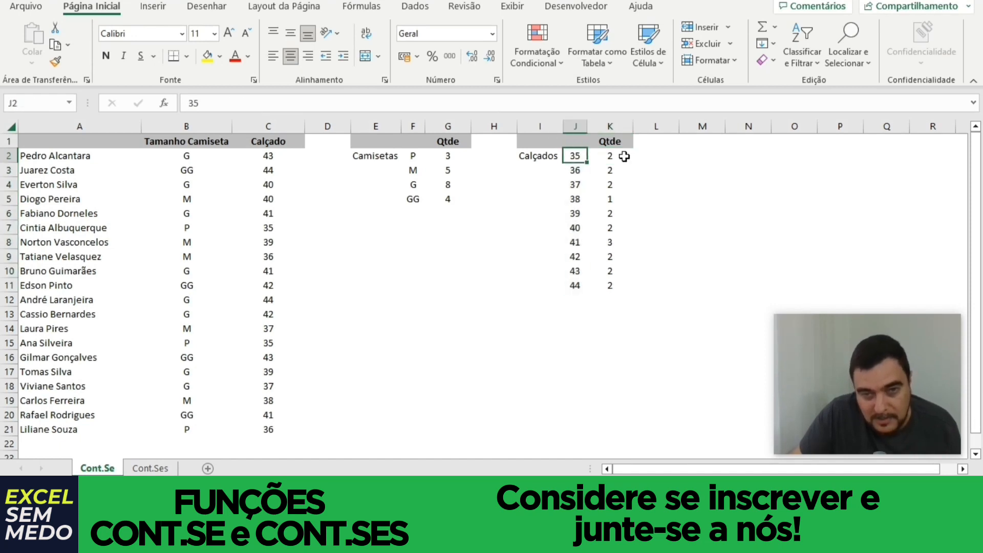
{"action": "left_click", "coordinate": [611, 154]}
{"action": "left_click", "coordinate": [288, 104]}
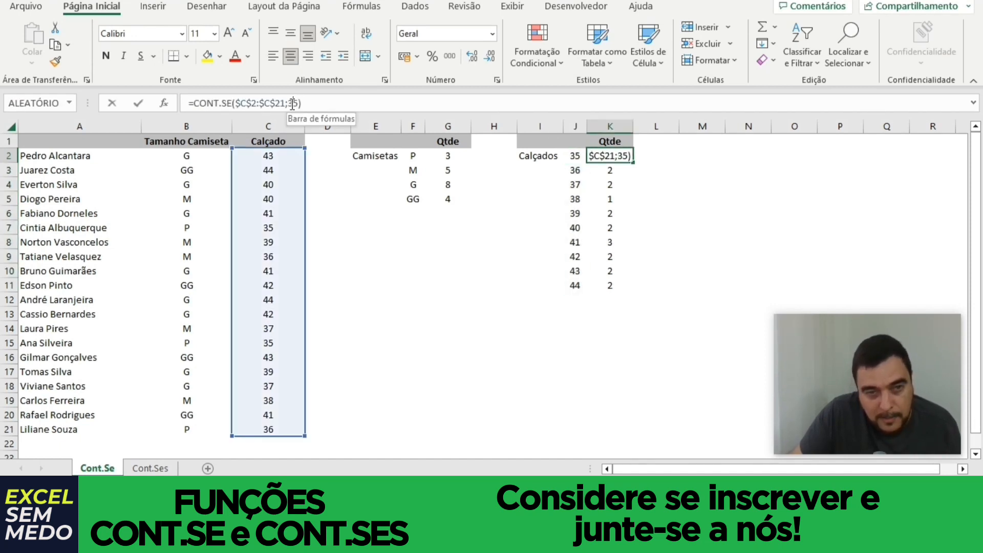
{"action": "key", "text": "Delete"}
{"action": "key", "text": "Delete"}
{"action": "type", "text": "j2"}
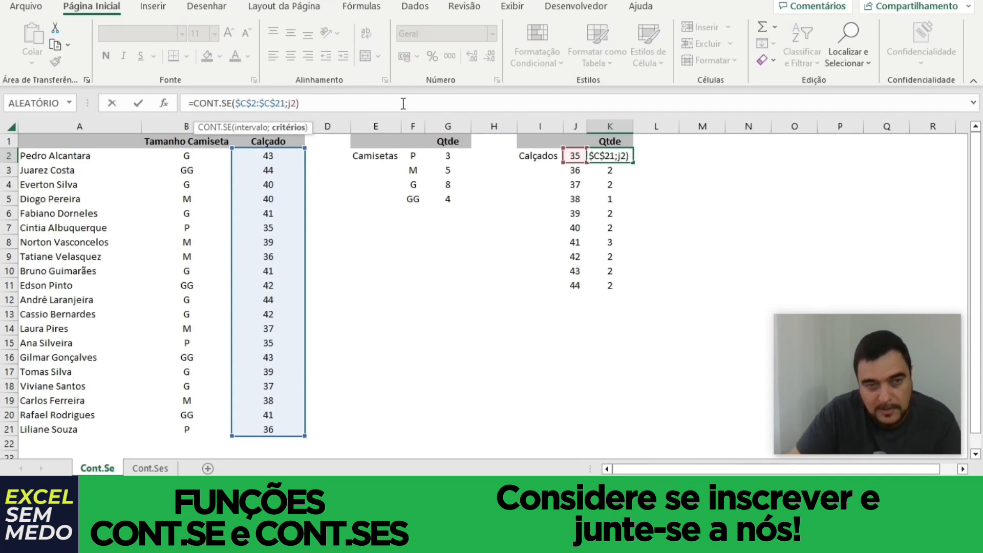
{"action": "key", "text": "Return"}
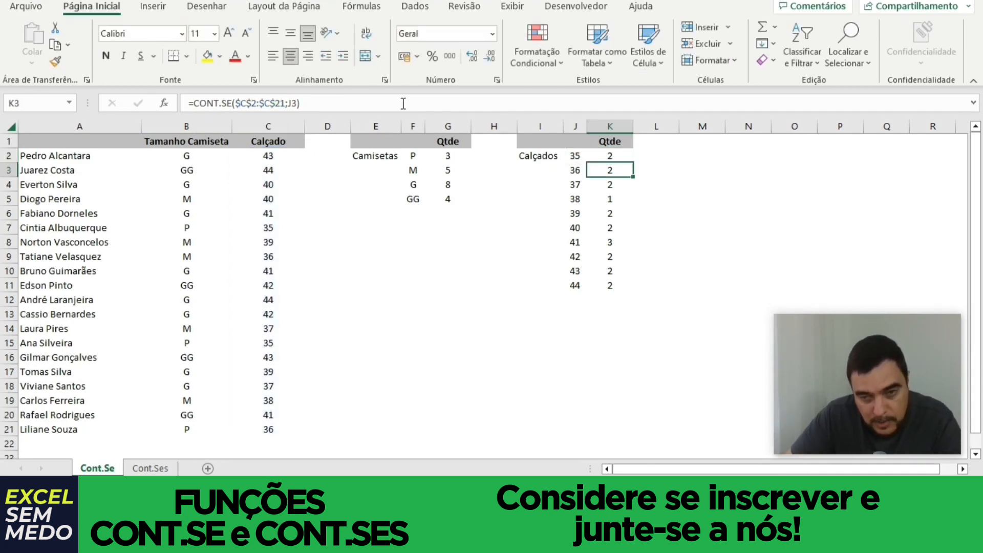
{"action": "key", "text": "Up"}
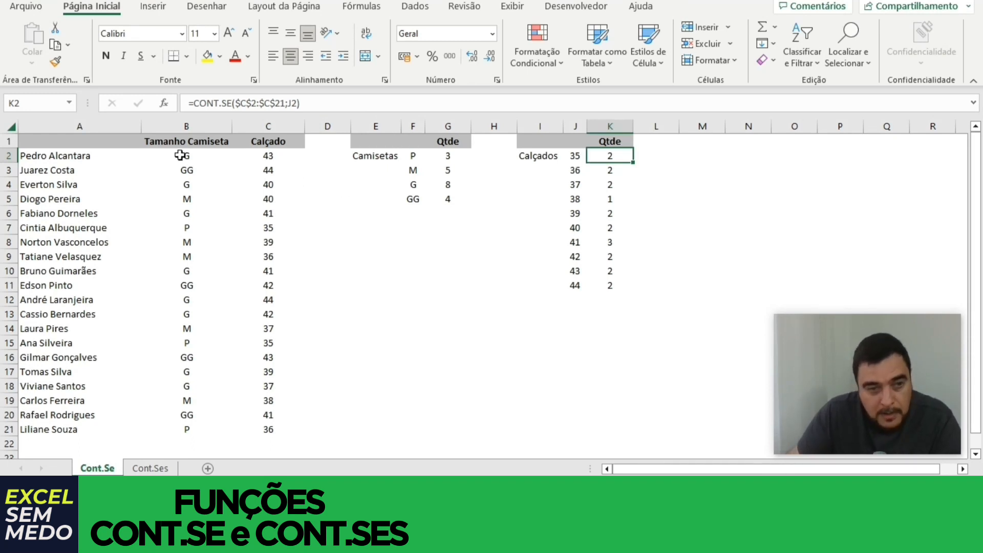
Switch to the Cont.Ses sheet and examine its Modelo column and the shirt sizes in the Feminino table.
{"action": "left_click", "coordinate": [95, 142]}
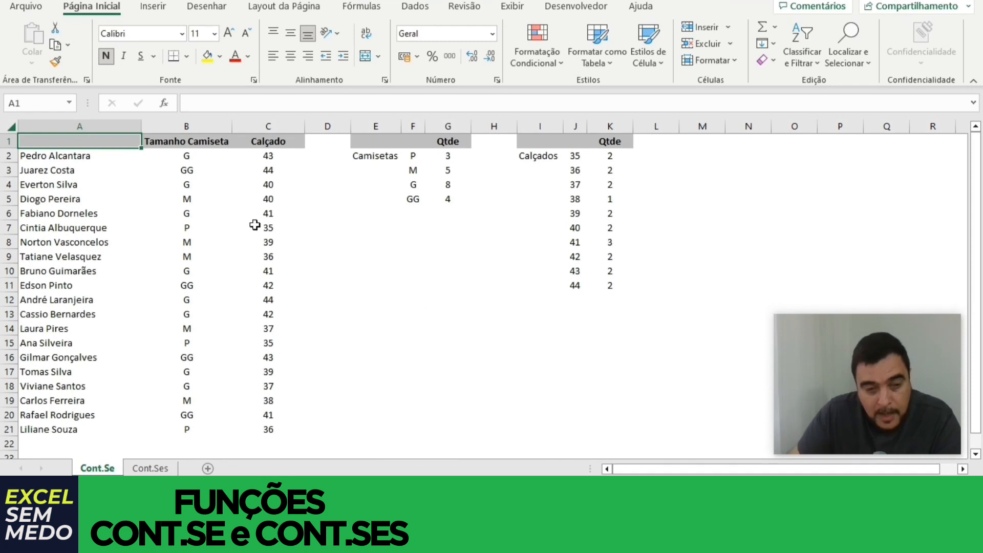
{"action": "left_click", "coordinate": [154, 469]}
{"action": "left_click", "coordinate": [126, 142]}
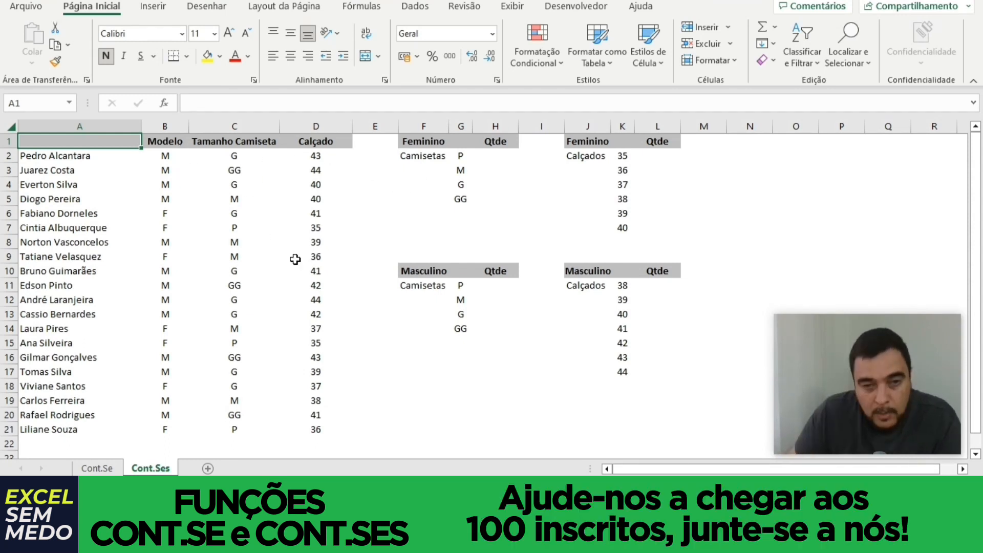
{"action": "left_click", "coordinate": [164, 126]}
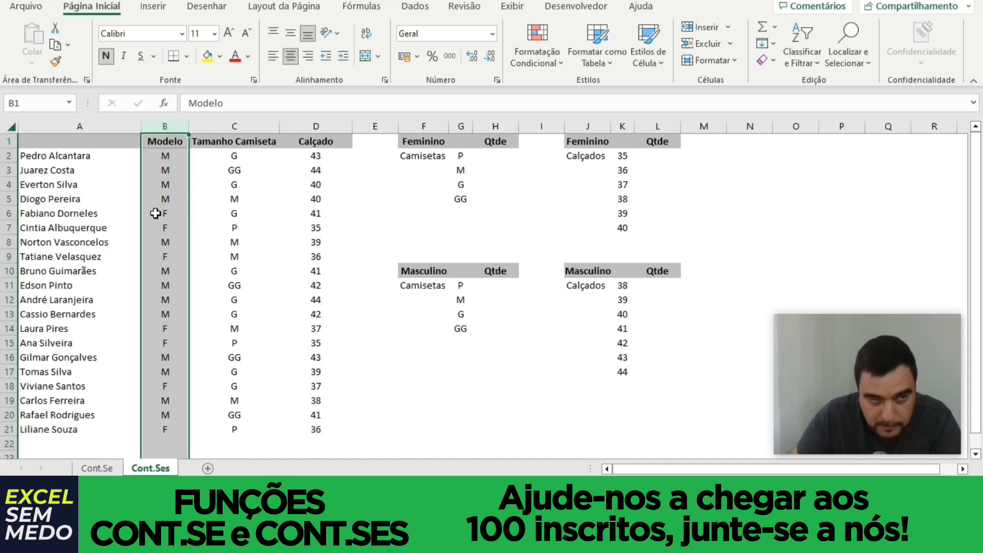
{"action": "left_click", "coordinate": [161, 157]}
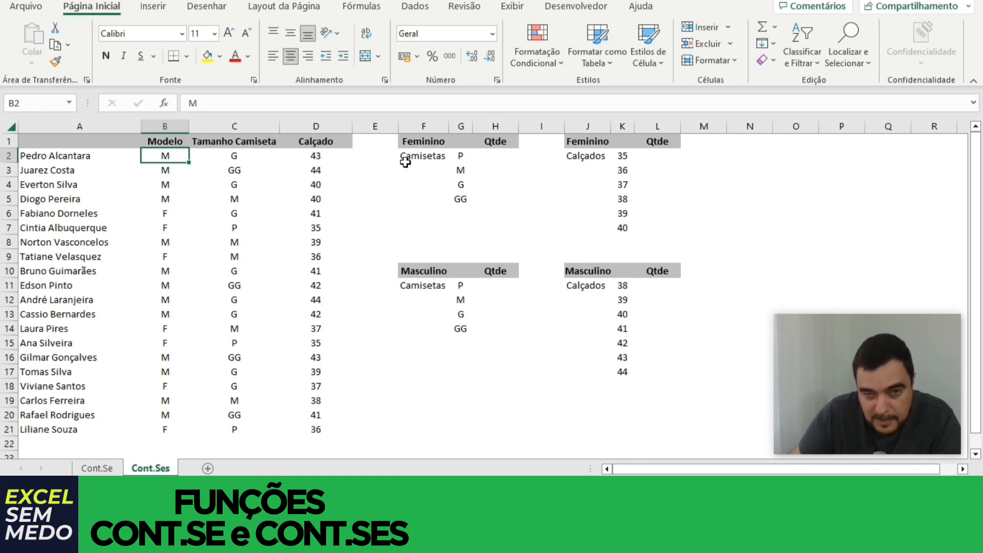
{"action": "left_click", "coordinate": [455, 155]}
{"action": "left_click", "coordinate": [460, 171]}
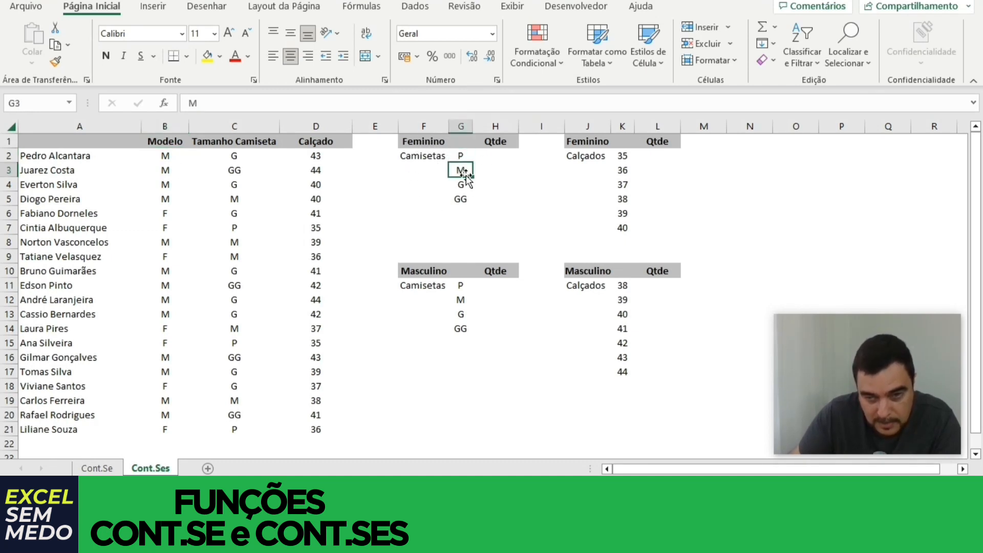
Begin a CONT.SES formula in H2 with the Modelo range $B$2:$B$21 and the criterion "f".
{"action": "left_click", "coordinate": [460, 188]}
{"action": "left_click", "coordinate": [464, 202]}
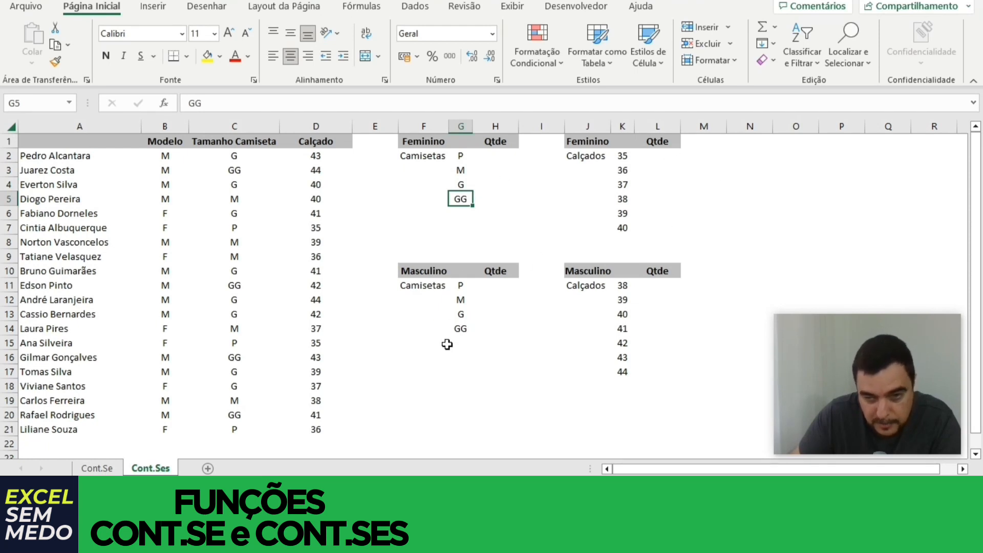
{"action": "left_click", "coordinate": [484, 152]}
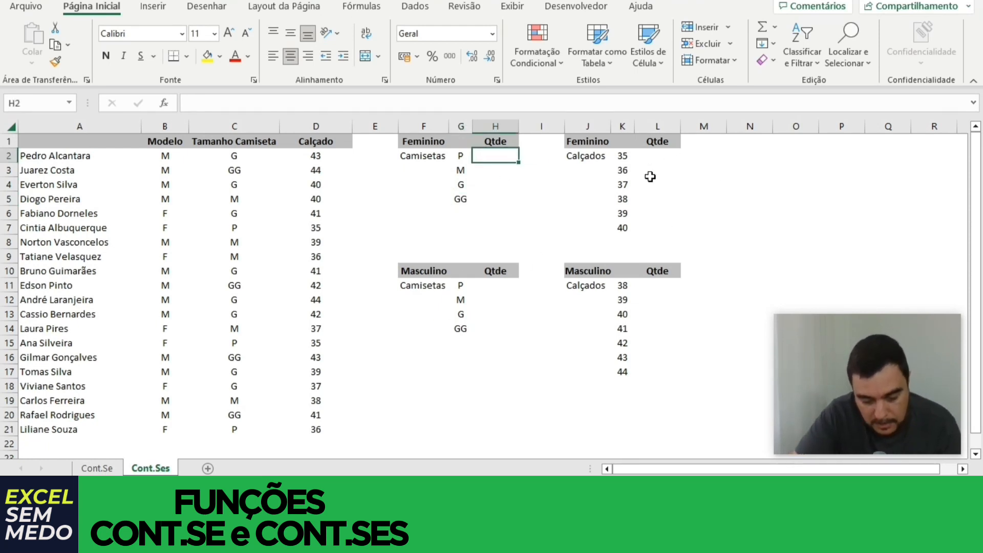
{"action": "type", "text": "=cont."}
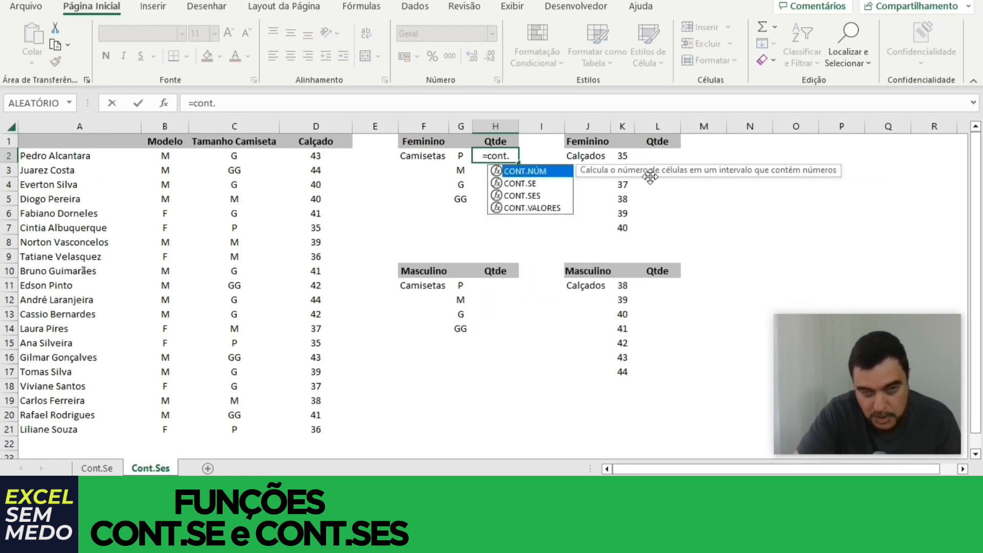
{"action": "type", "text": "ses"}
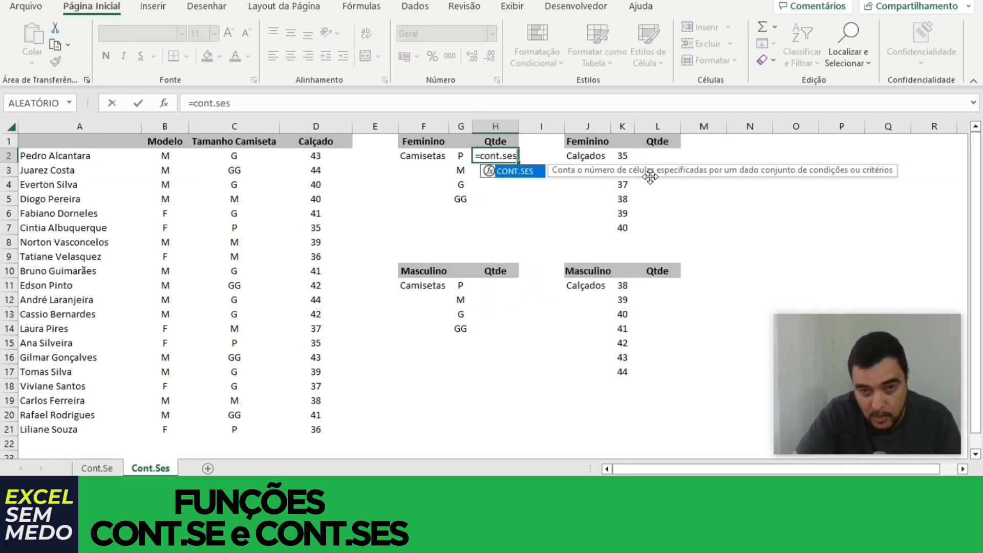
{"action": "type", "text": "("}
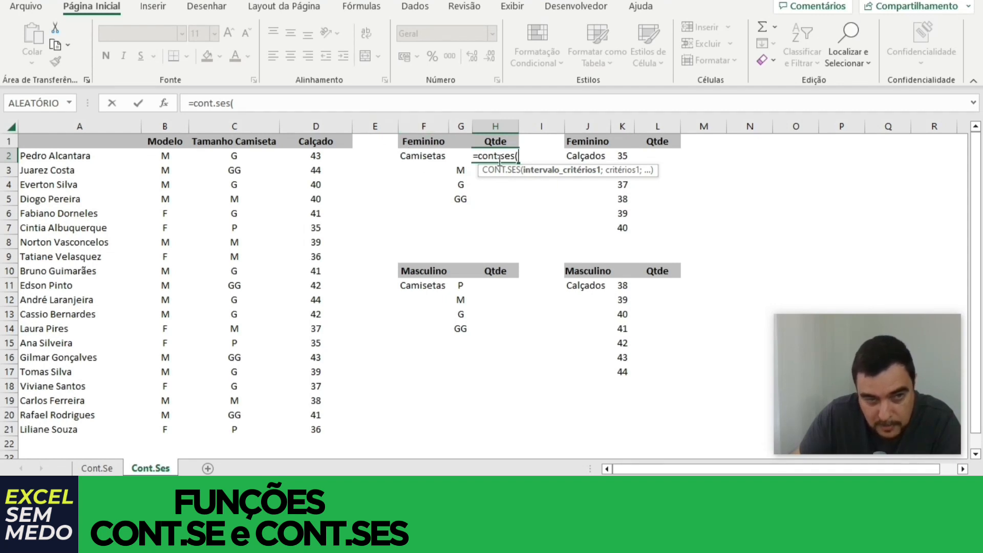
{"action": "left_click", "coordinate": [169, 155]}
{"action": "left_click_drag", "start_coordinate": [169, 155], "coordinate": [162, 427]}
{"action": "key", "text": "F4"}
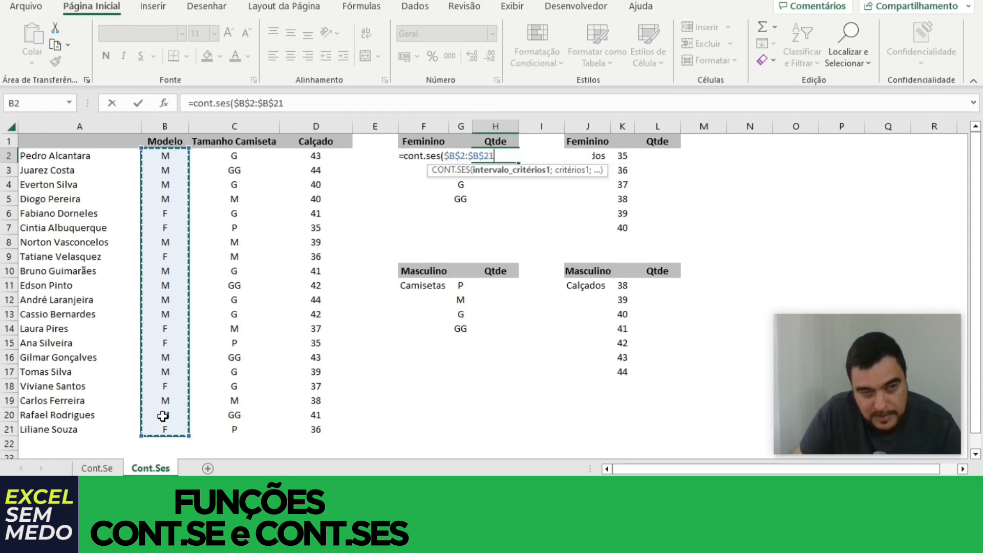
{"action": "type", "text": ";"}
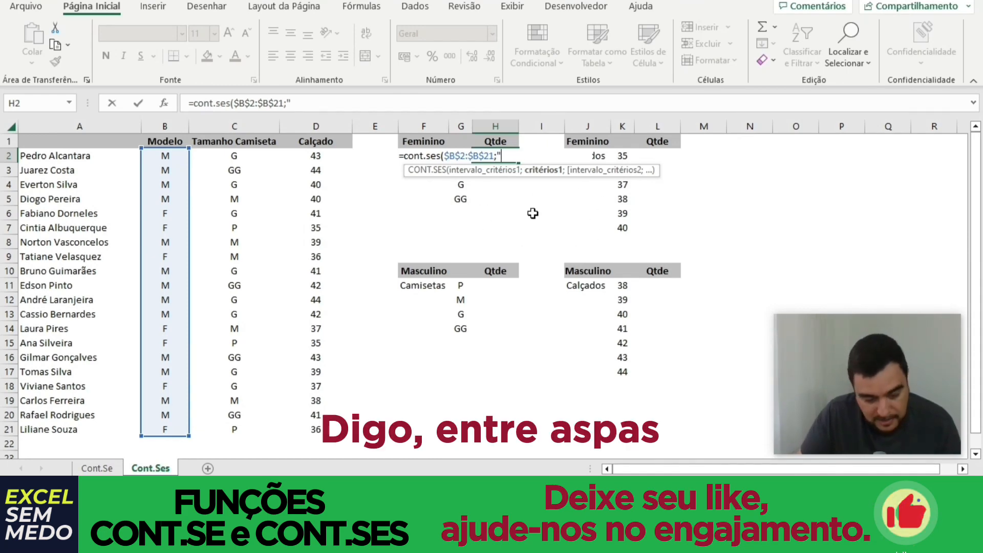
{"action": "type", "text": "f"}
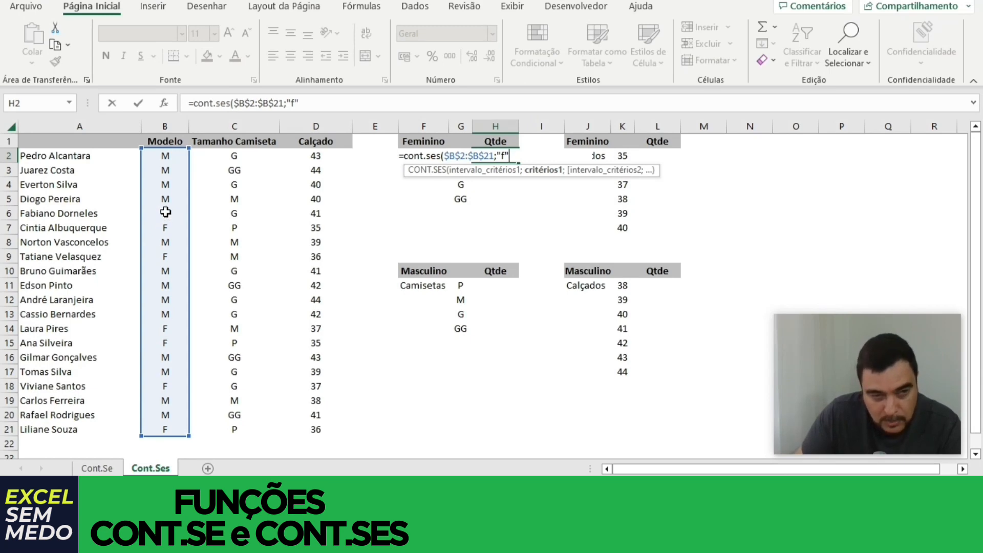
Complete the H2 formula with the shirt-size range $C$2:$C$21 and G2 as its criterion.
{"action": "type", "text": ";"}
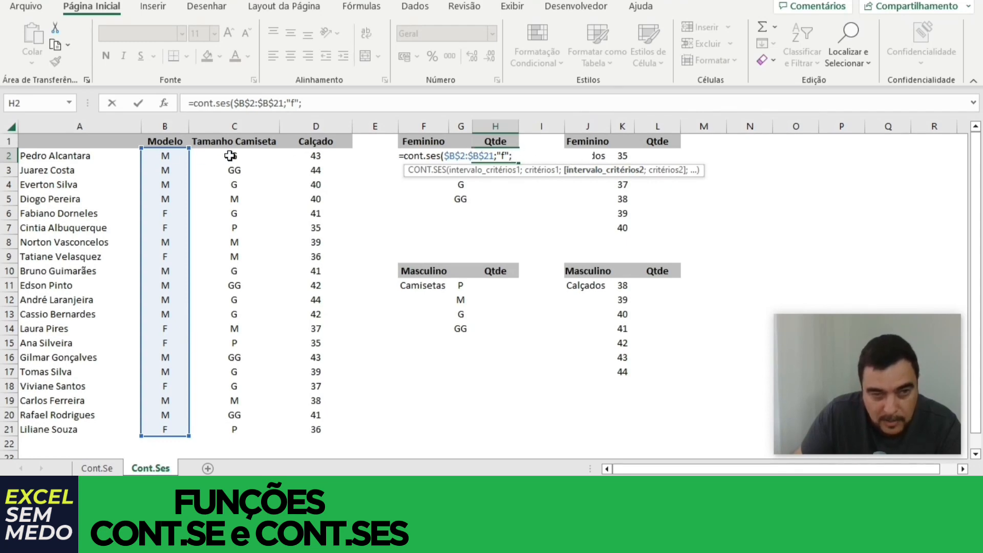
{"action": "left_click_drag", "start_coordinate": [229, 156], "coordinate": [232, 427]}
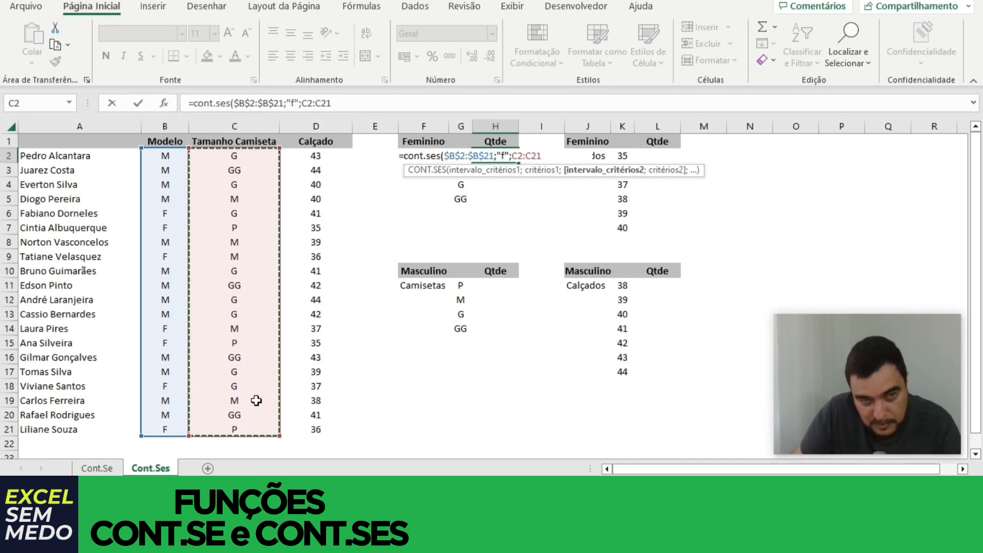
{"action": "key", "text": "F4"}
{"action": "type", "text": ";"}
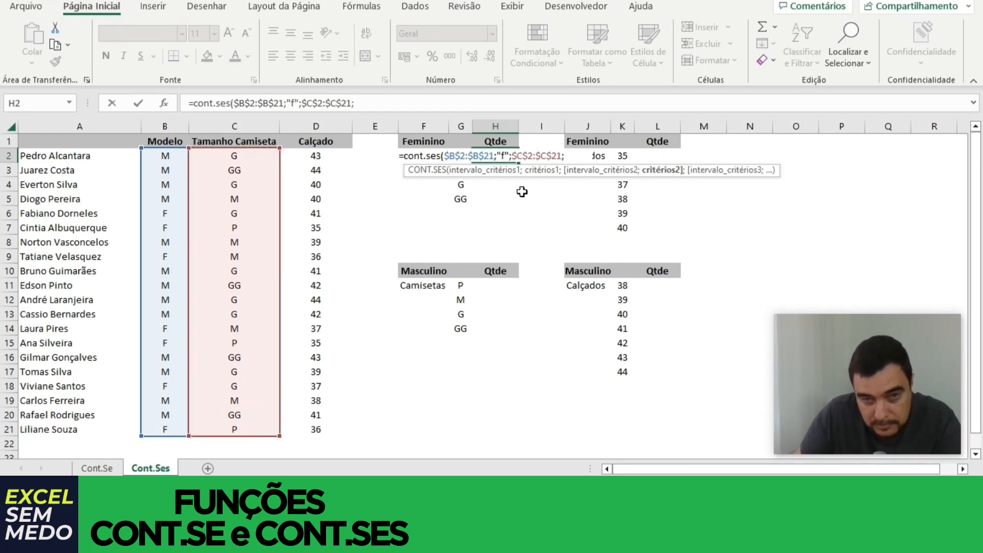
{"action": "left_click", "coordinate": [463, 189]}
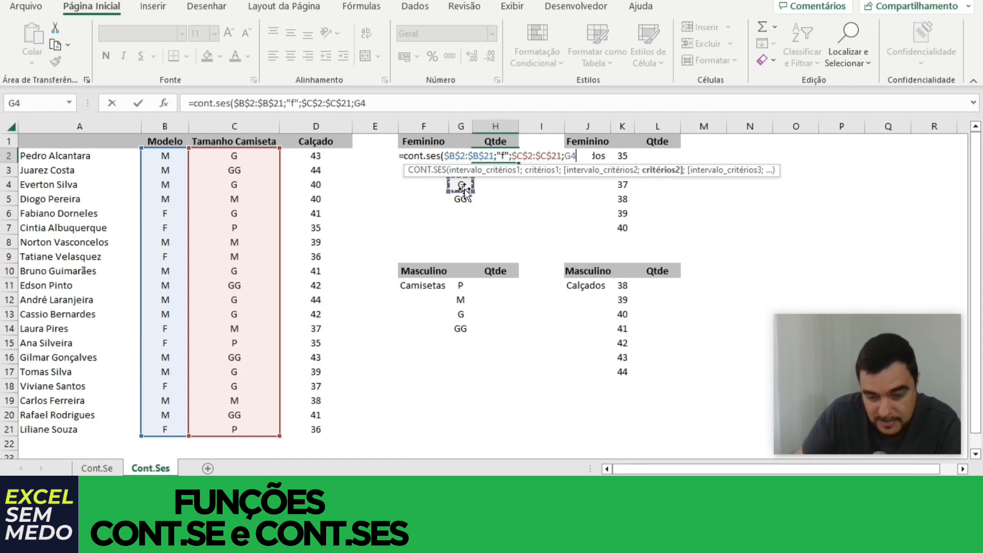
{"action": "key", "text": "Up"}
{"action": "key", "text": "Up"}
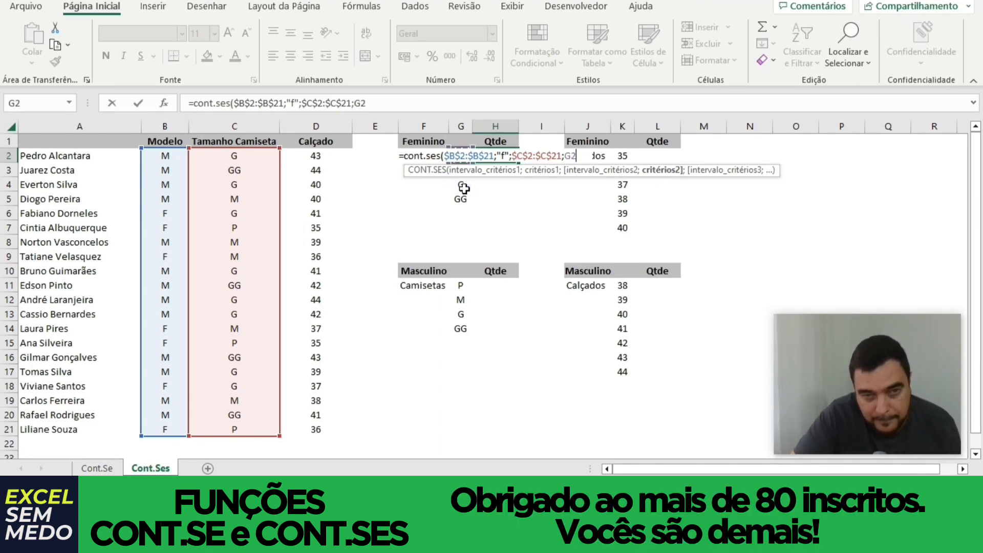
{"action": "type", "text": ")"}
{"action": "key", "text": "Return"}
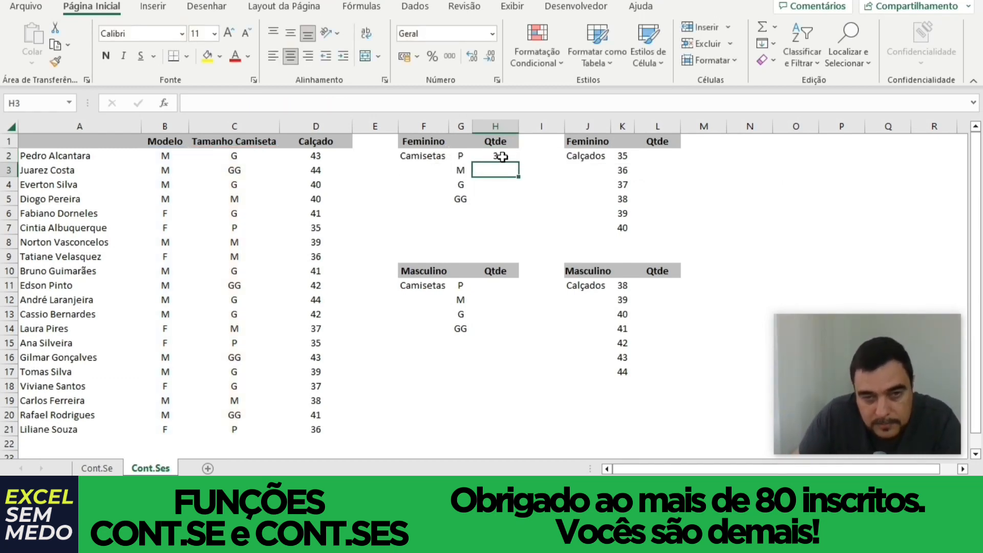
Check the H2 count against the list rows that combine model F with shirt size P.
{"action": "left_click", "coordinate": [483, 159]}
{"action": "left_click", "coordinate": [462, 160]}
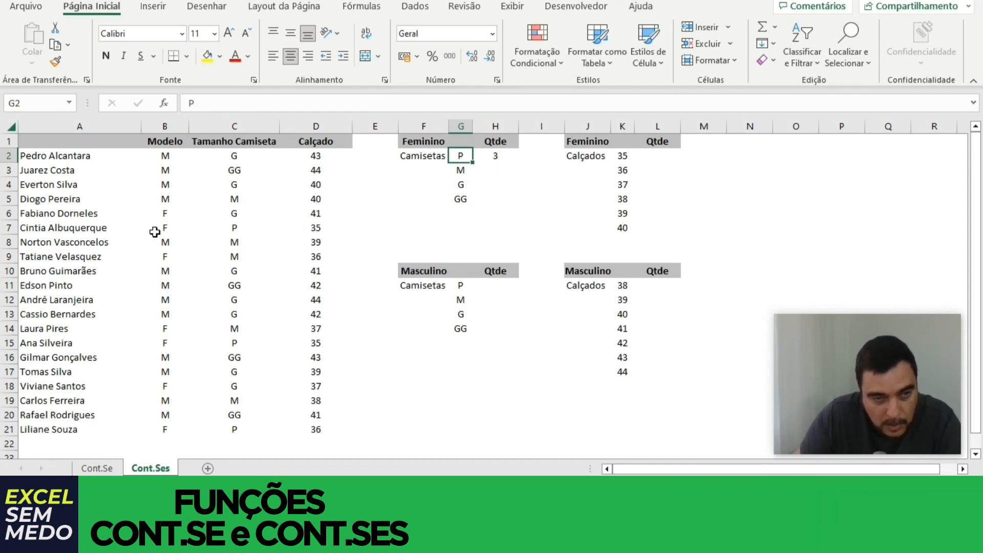
{"action": "left_click_drag", "start_coordinate": [162, 228], "coordinate": [215, 229]}
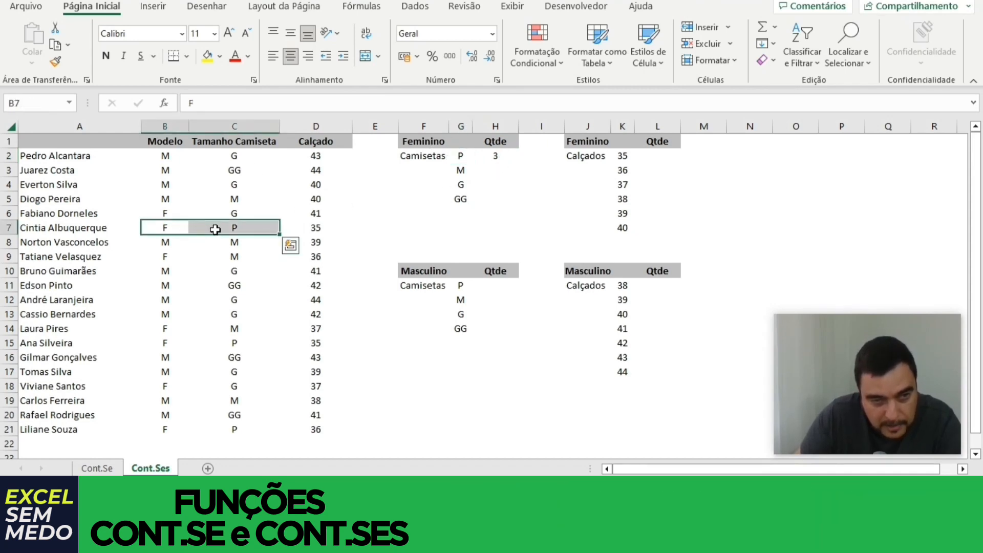
{"action": "left_click_drag", "start_coordinate": [163, 342], "coordinate": [228, 345]}
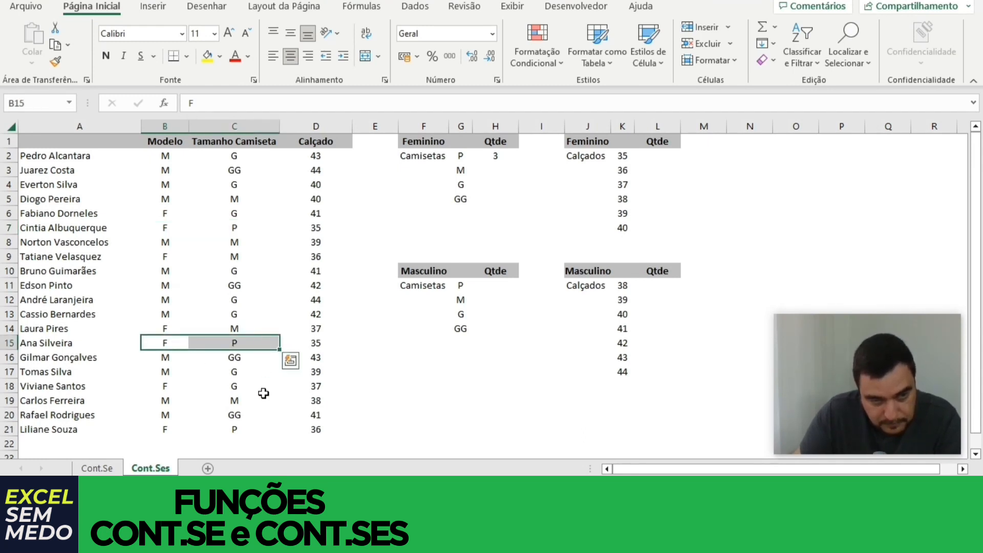
{"action": "left_click_drag", "start_coordinate": [158, 428], "coordinate": [226, 428]}
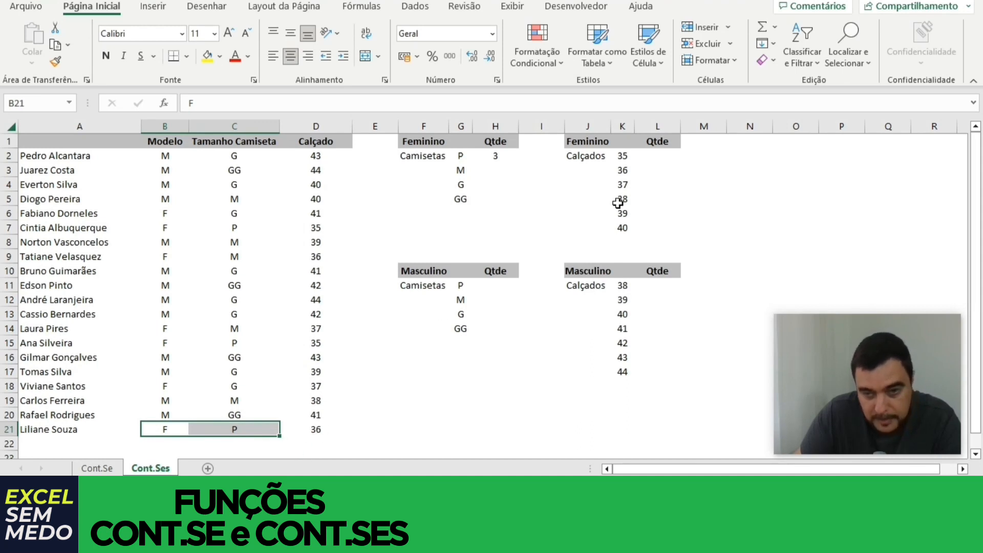
Fill the H2 formula down to H5 for the remaining Feminino shirt sizes and inspect the copies.
{"action": "left_click", "coordinate": [507, 155]}
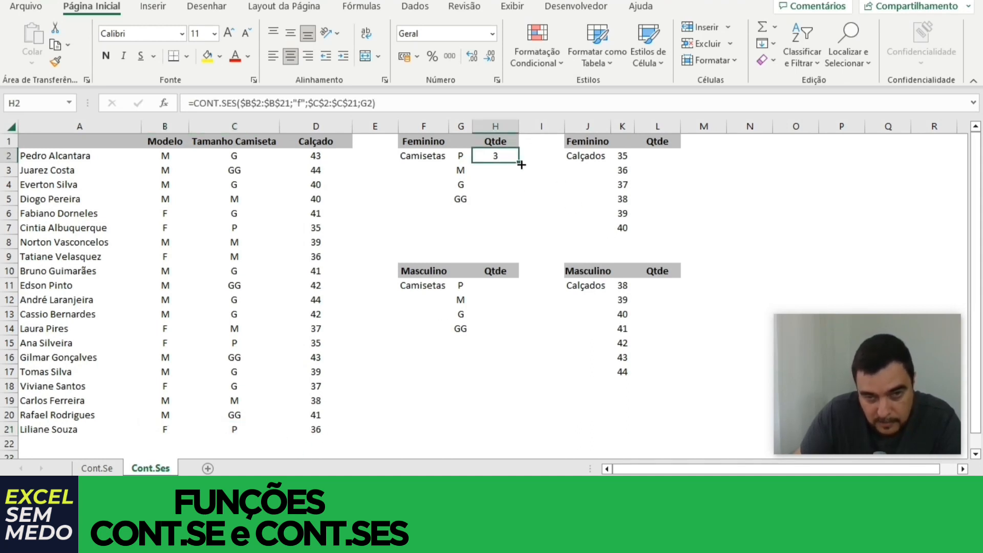
{"action": "left_click_drag", "start_coordinate": [521, 164], "coordinate": [521, 206]}
{"action": "left_click", "coordinate": [515, 170]}
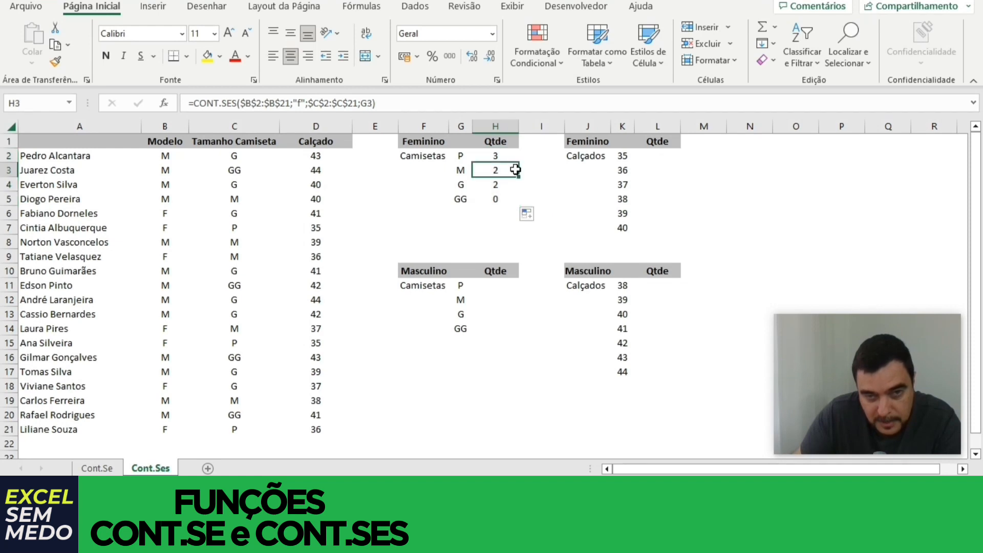
{"action": "left_click", "coordinate": [512, 185]}
{"action": "left_click", "coordinate": [503, 198]}
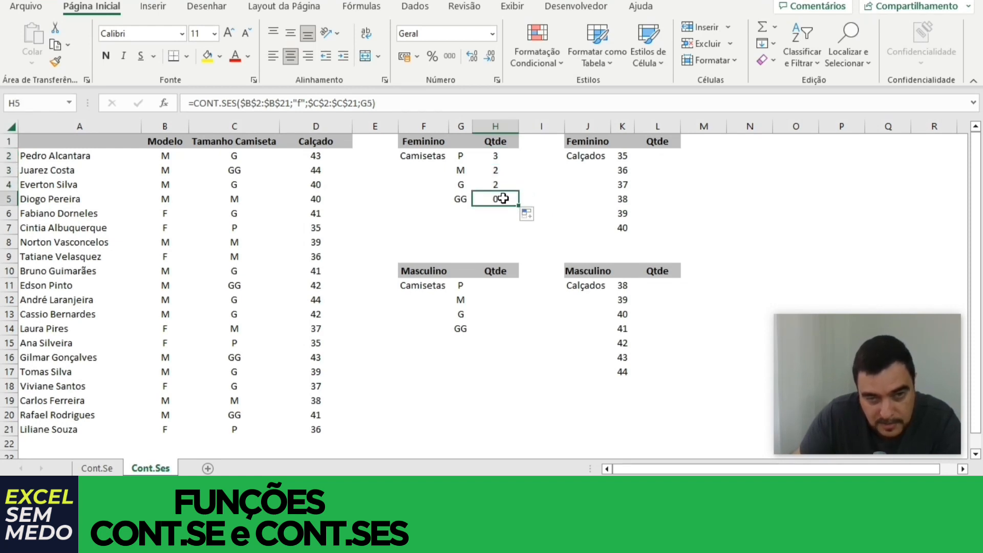
{"action": "left_click", "coordinate": [502, 159]}
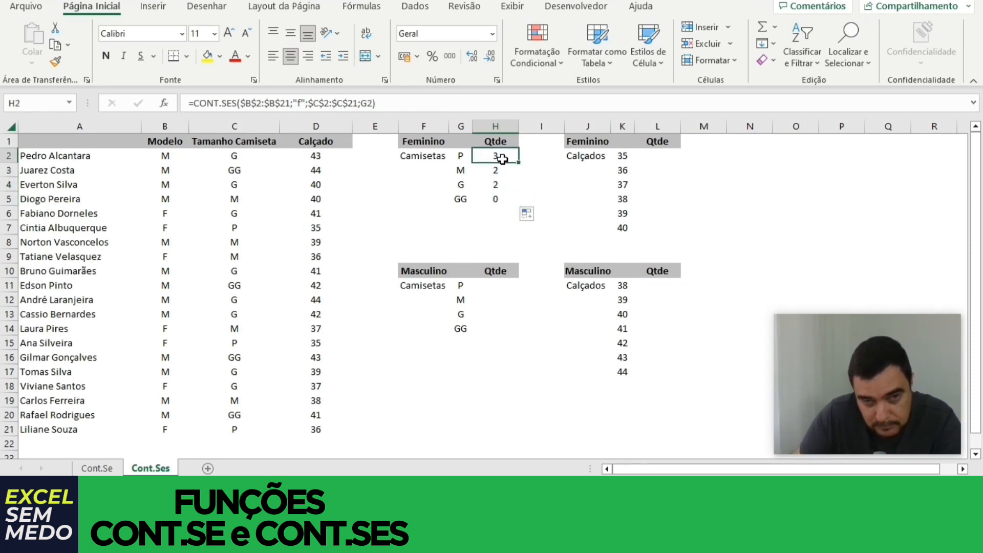
Begin a CONT.SES formula in L2 with the Modelo range $B$2:$B$21 and the criterion "f".
{"action": "left_click", "coordinate": [663, 158]}
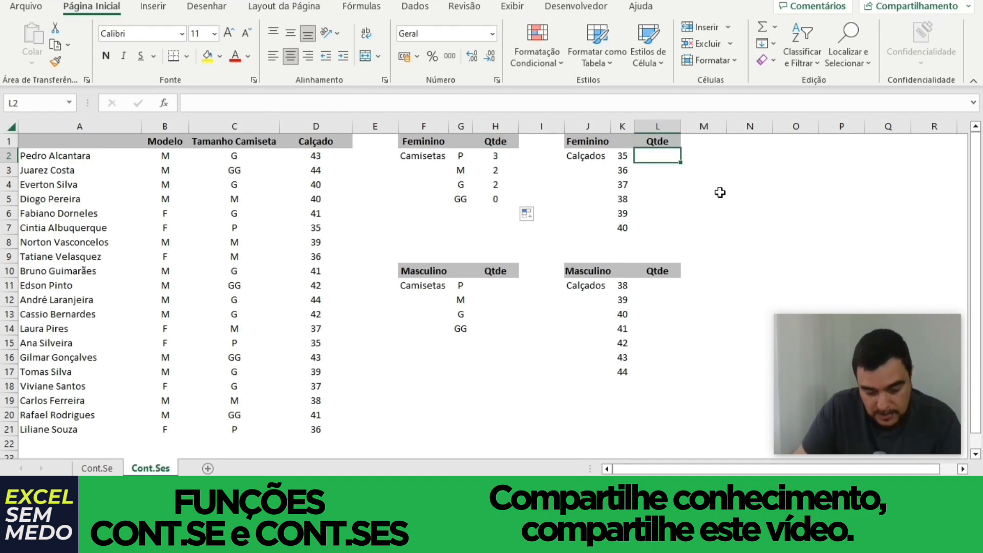
{"action": "type", "text": "=con"}
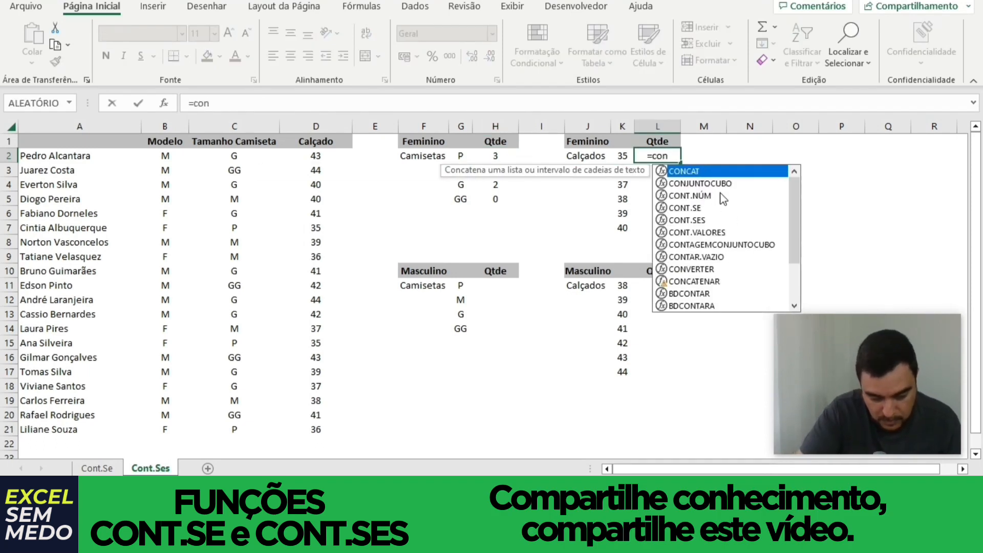
{"action": "type", "text": "t.ses("}
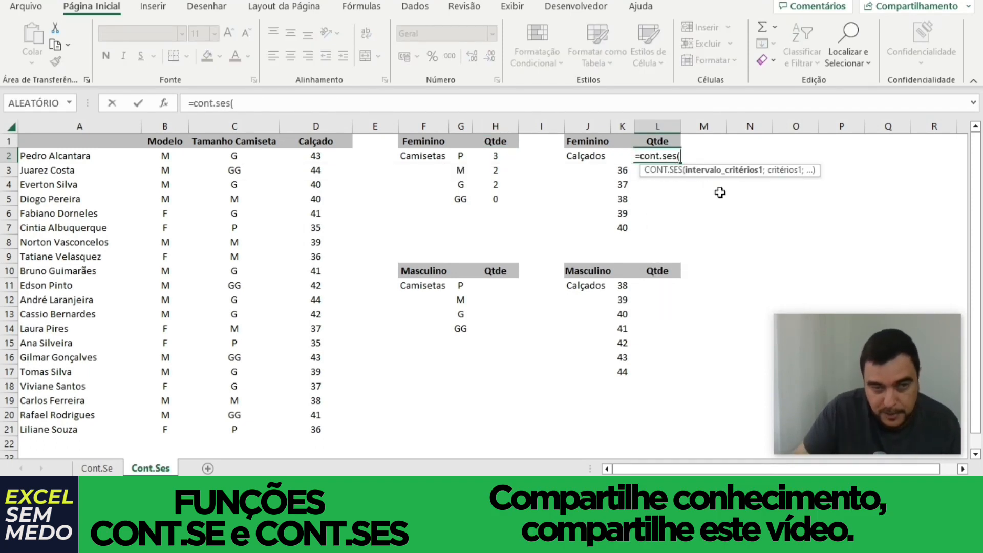
{"action": "left_click", "coordinate": [162, 157]}
{"action": "left_click_drag", "start_coordinate": [162, 157], "coordinate": [151, 425]}
{"action": "key", "text": "F4"}
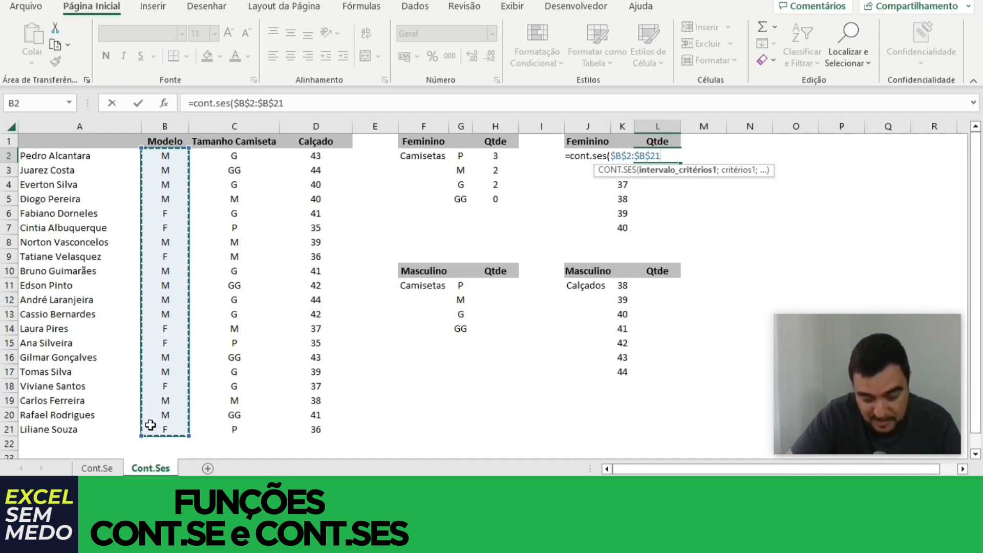
{"action": "type", "text": ";\"f"}
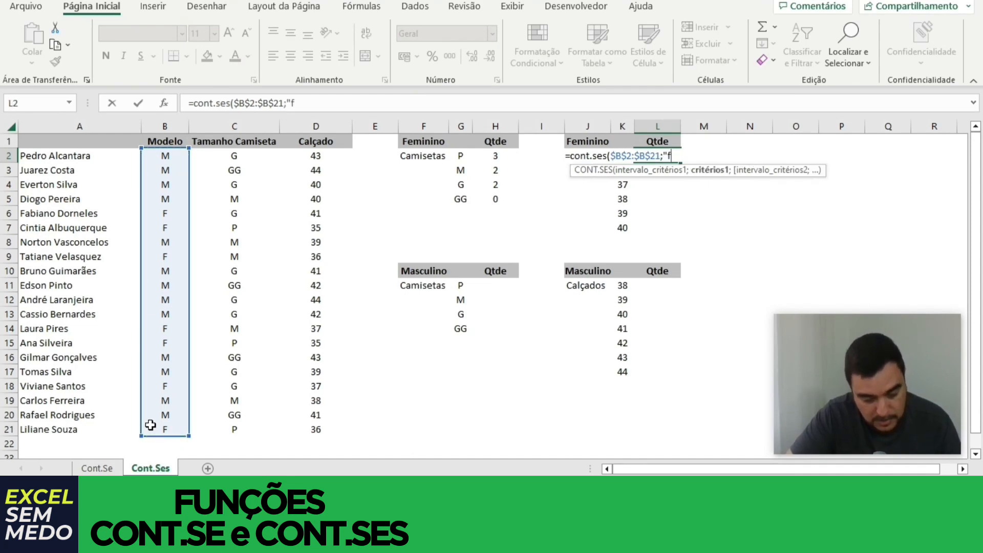
{"action": "type", "text": "\""}
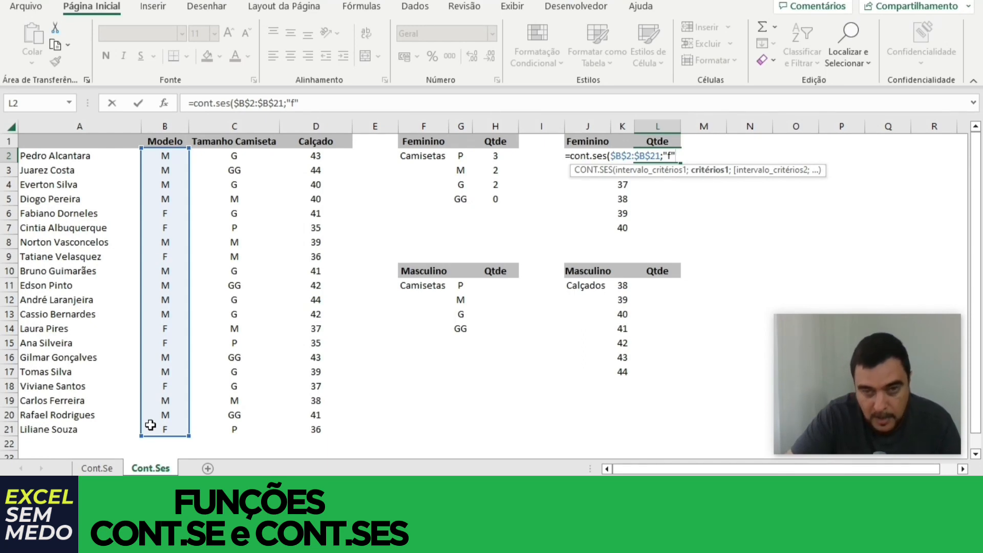
Complete the L2 formula with the Calçado range $D$2:$D$21 and K2 as its criterion.
{"action": "type", "text": ";"}
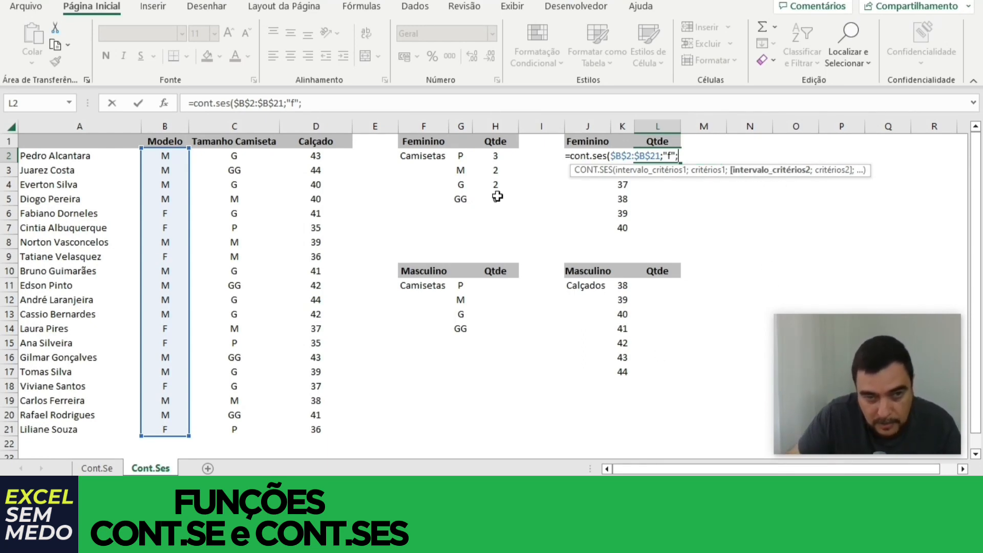
{"action": "left_click_drag", "start_coordinate": [298, 154], "coordinate": [285, 430]}
{"action": "key", "text": "F4"}
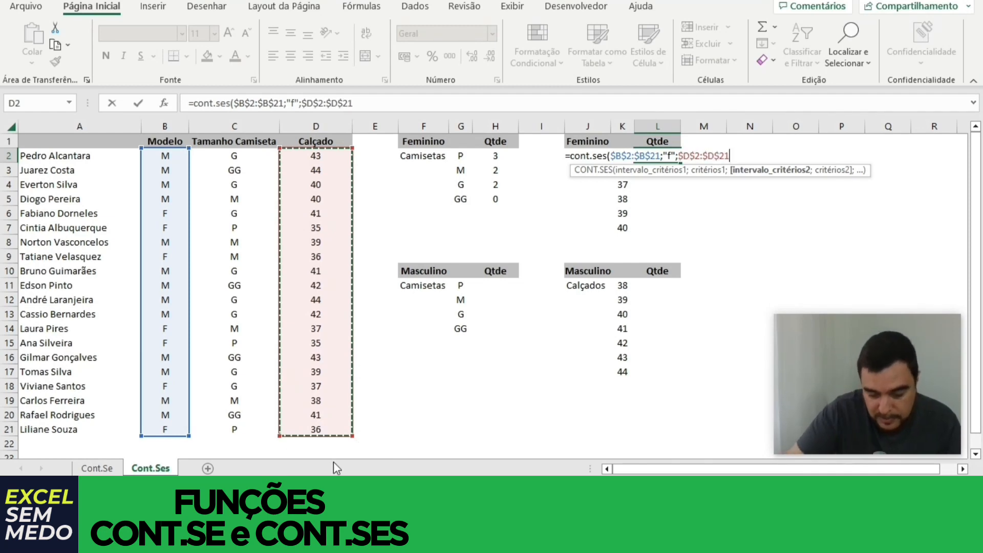
{"action": "type", "text": ";"}
{"action": "left_click", "coordinate": [618, 187]}
{"action": "key", "text": "Up"}
{"action": "key", "text": "Up"}
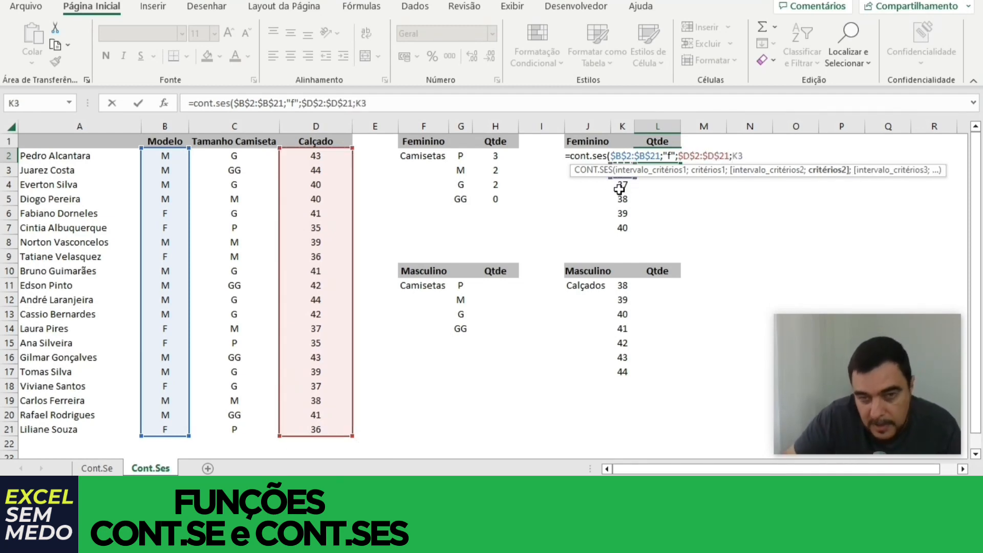
{"action": "type", "text": ")"}
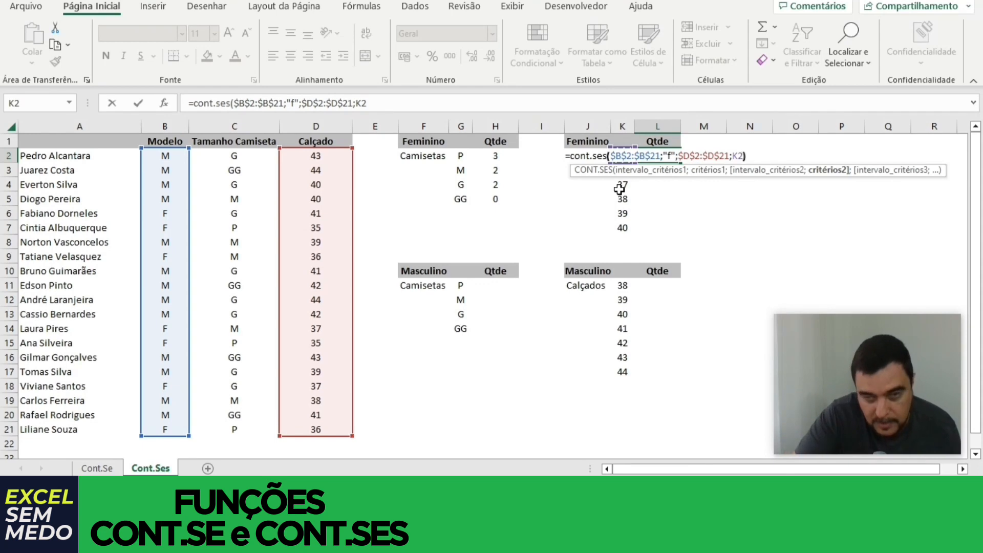
{"action": "key", "text": "Return"}
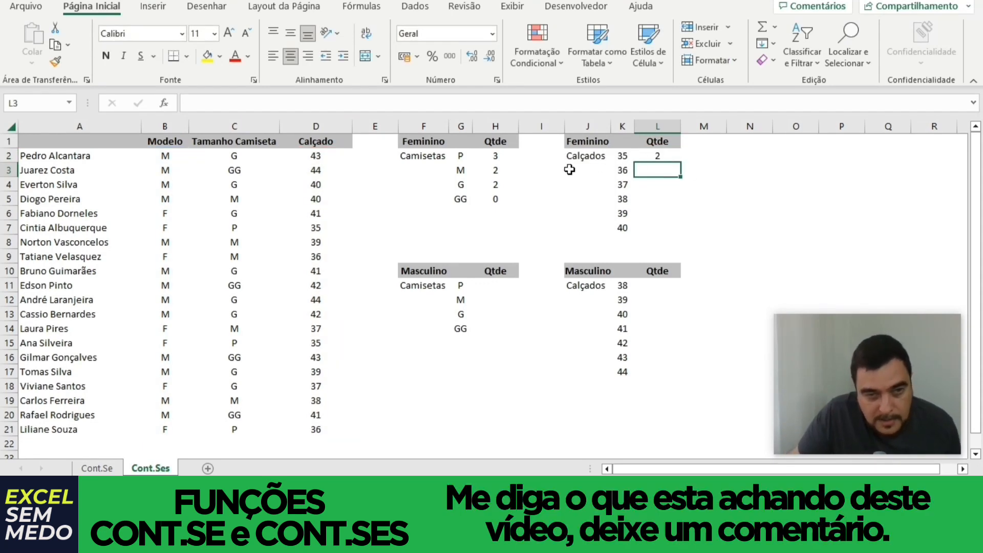
Check the L2 count against the list rows that combine model F with shoe size 35.
{"action": "left_click", "coordinate": [319, 230]}
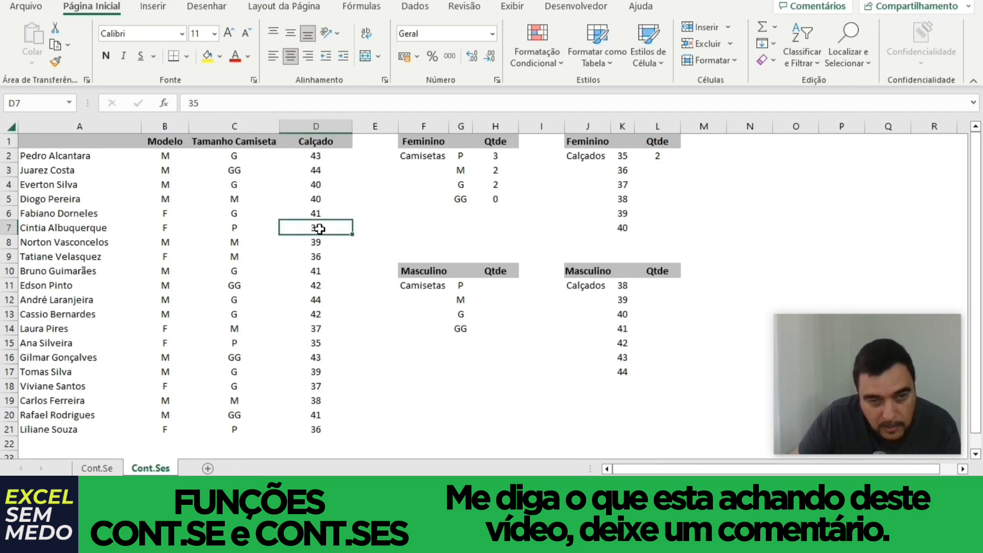
{"action": "left_click", "coordinate": [167, 226], "text": "ctrl"}
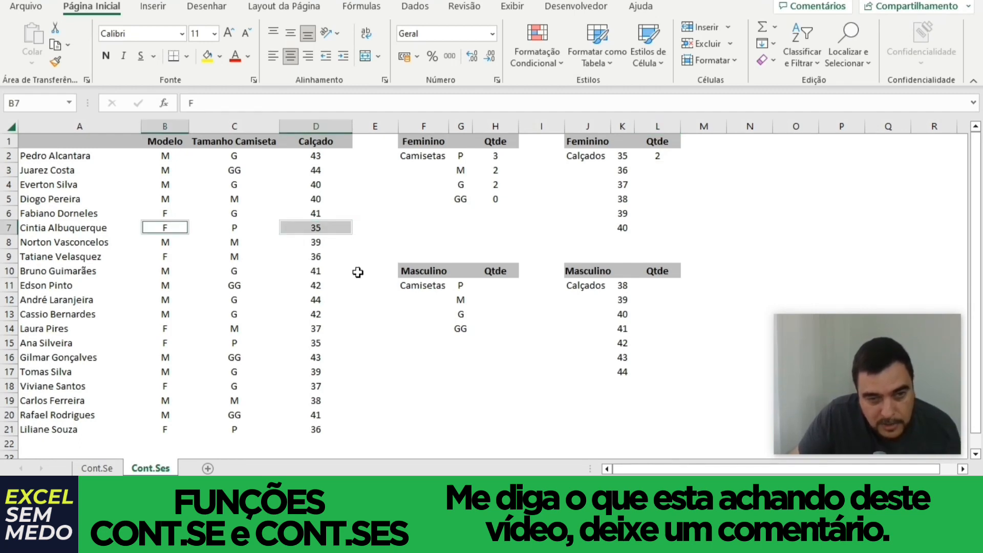
{"action": "left_click", "coordinate": [319, 344]}
{"action": "left_click", "coordinate": [174, 343], "text": "ctrl"}
Fill the L2 formula down to L7 for the remaining Feminino shoe sizes and inspect the copies.
{"action": "left_click", "coordinate": [668, 161]}
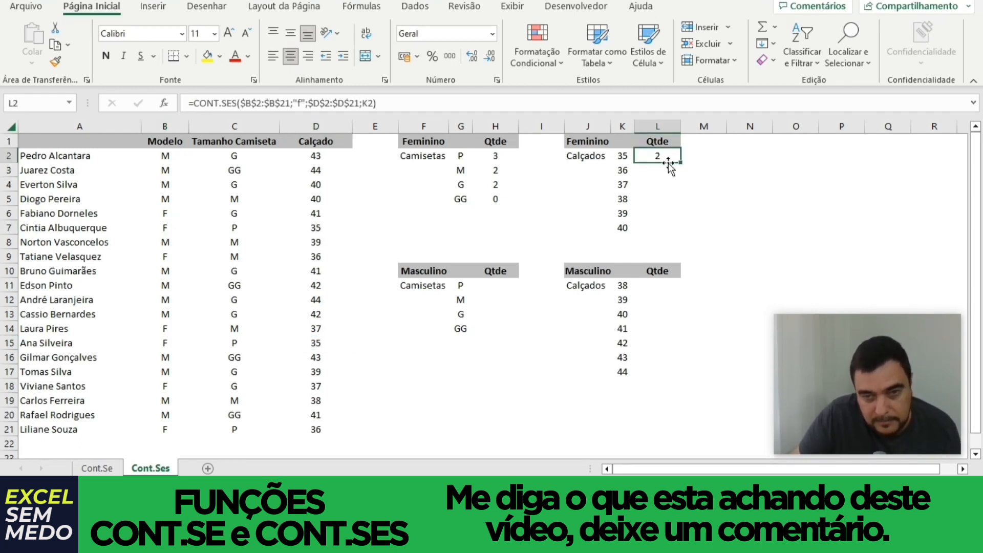
{"action": "left_click_drag", "start_coordinate": [680, 162], "coordinate": [676, 231]}
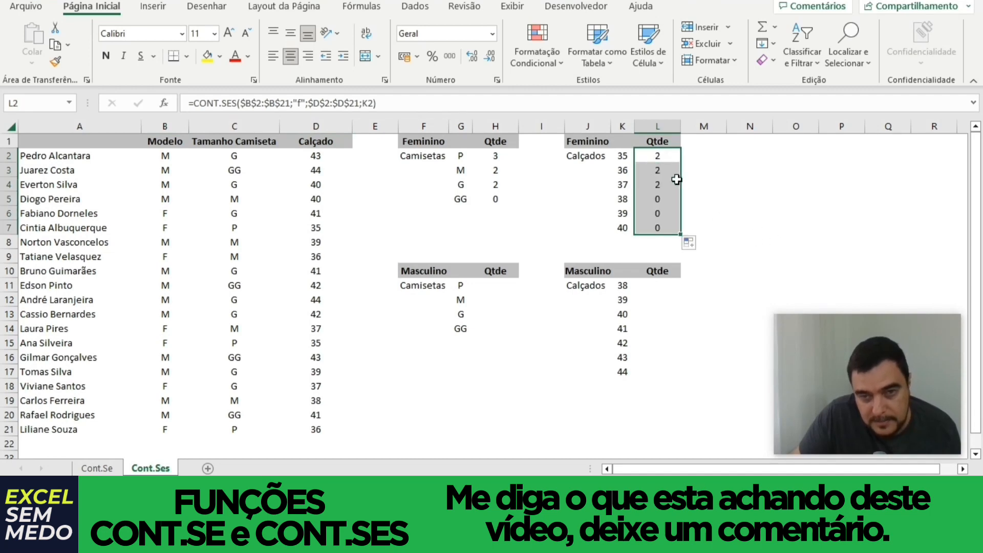
{"action": "left_click", "coordinate": [660, 156]}
{"action": "left_click", "coordinate": [665, 171]}
{"action": "left_click", "coordinate": [666, 183]}
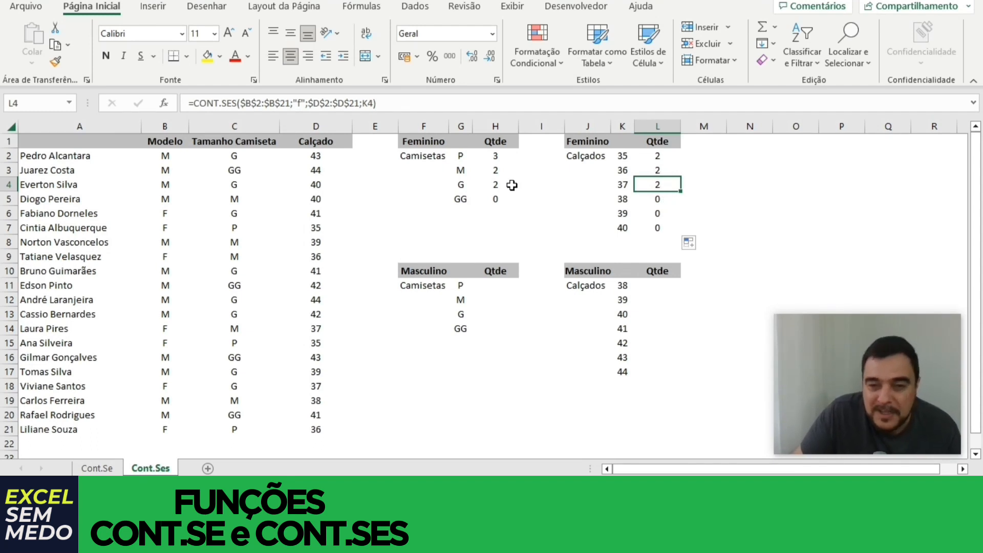
Compare the Feminino shirt counts in H2:H5 with the shoe counts in L2:L7.
{"action": "left_click", "coordinate": [503, 160]}
{"action": "left_click_drag", "start_coordinate": [503, 161], "coordinate": [500, 197]}
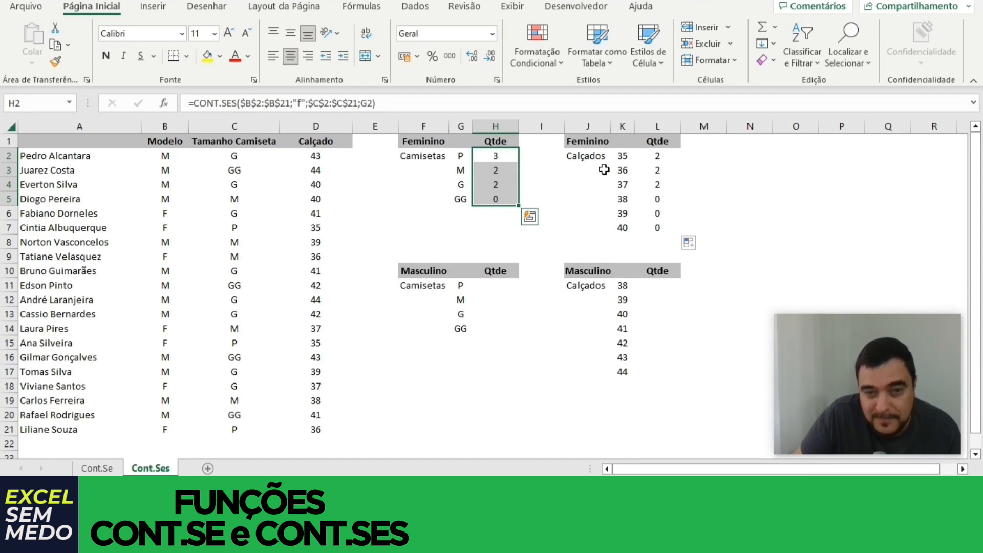
{"action": "left_click_drag", "start_coordinate": [655, 154], "coordinate": [655, 231]}
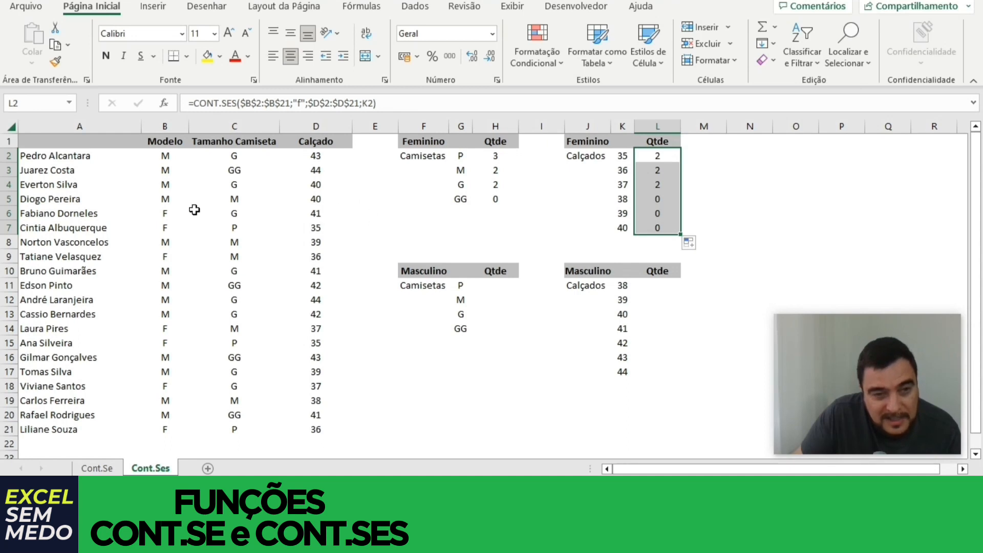
Change the Modelo entry in B6 to M and recheck the Feminino shirt and shoe counts.
{"action": "left_click", "coordinate": [65, 219]}
{"action": "left_click", "coordinate": [171, 211]}
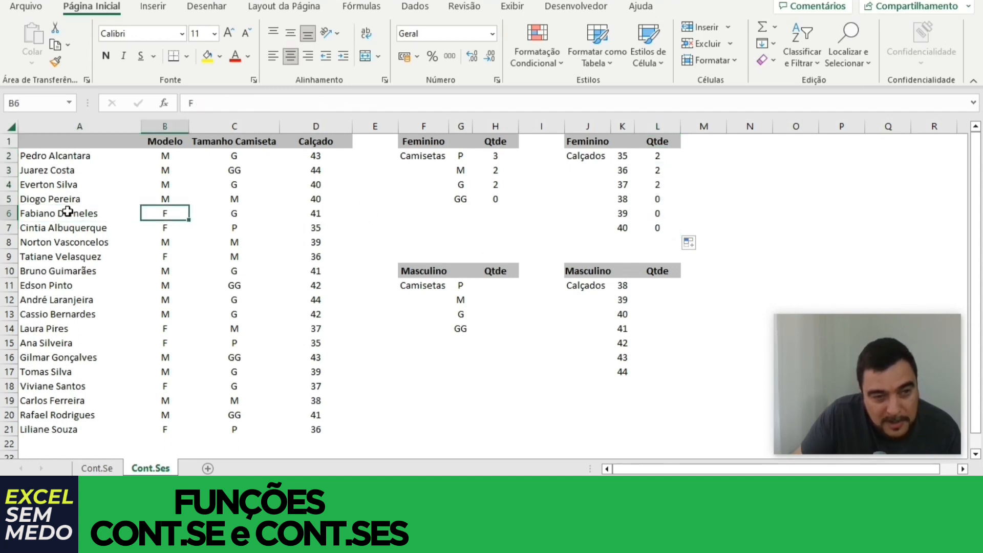
{"action": "type", "text": "M"}
{"action": "left_click", "coordinate": [164, 230]}
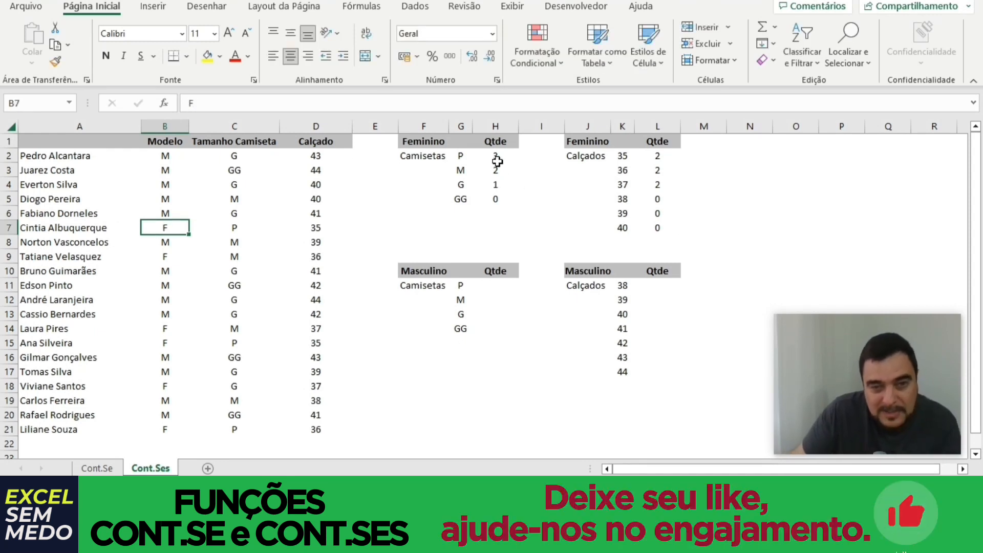
{"action": "left_click_drag", "start_coordinate": [500, 160], "coordinate": [496, 200]}
{"action": "left_click_drag", "start_coordinate": [647, 161], "coordinate": [650, 232]}
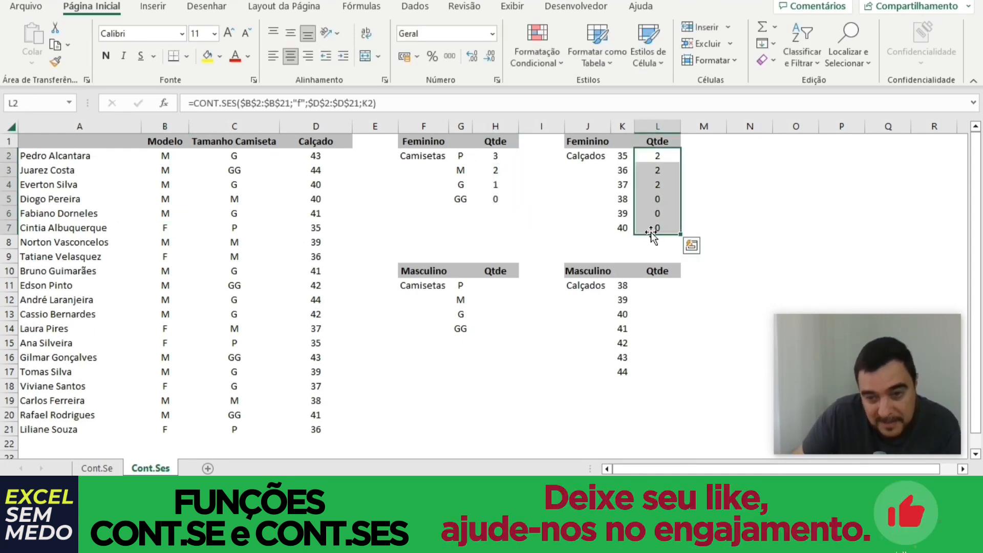
Begin a CONT.SES formula in H11 with the Modelo range $B$2:$B$21 and the criterion "m".
{"action": "left_click", "coordinate": [495, 285]}
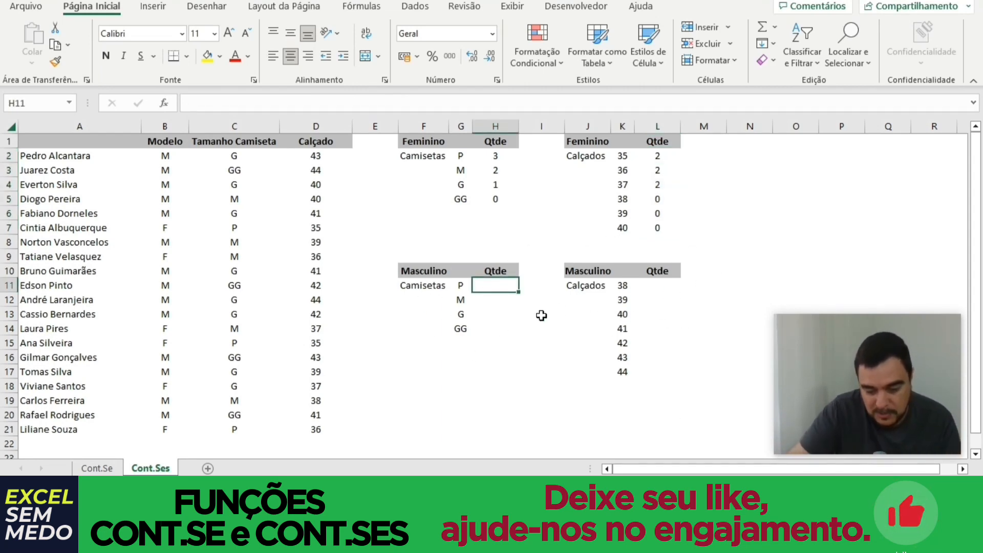
{"action": "type", "text": "=c"}
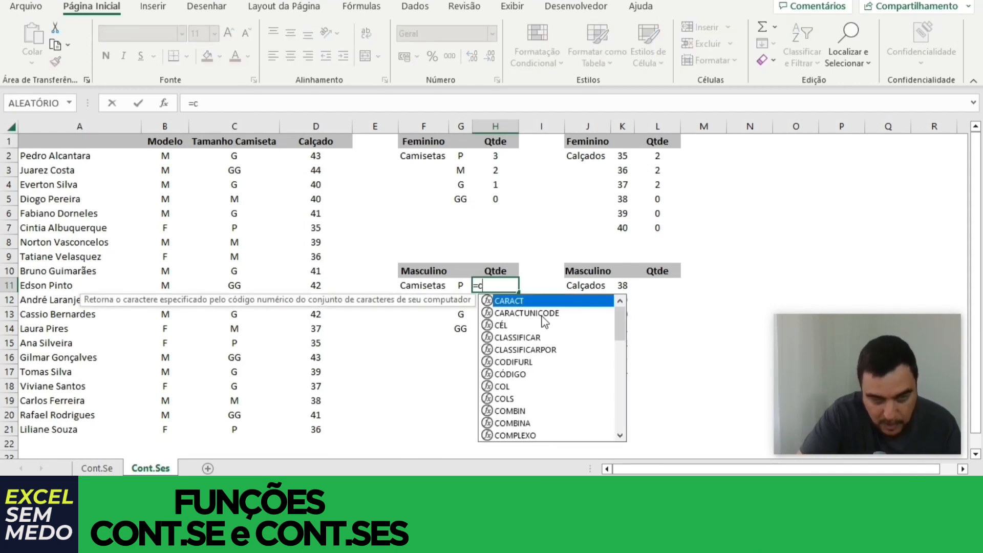
{"action": "type", "text": "ont"}
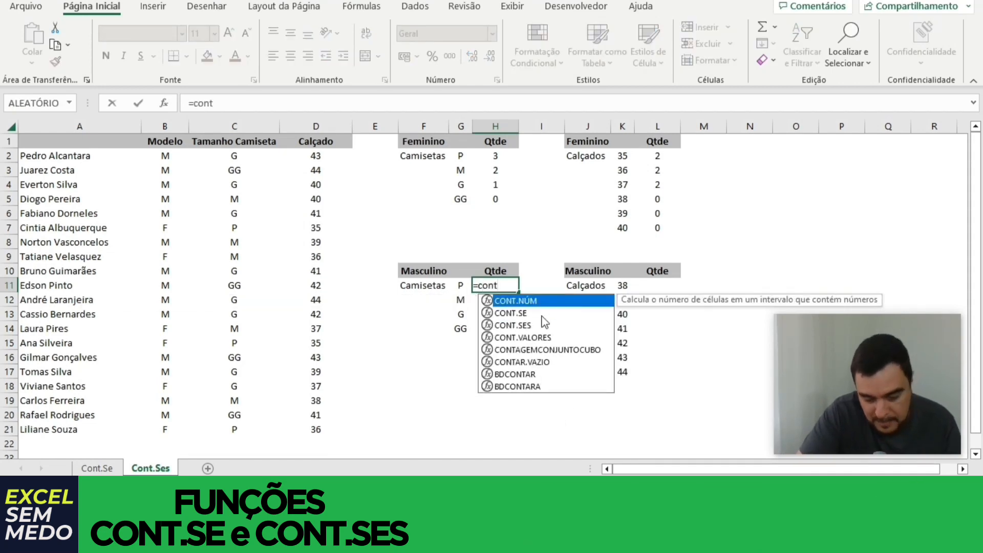
{"action": "type", "text": ".ses("}
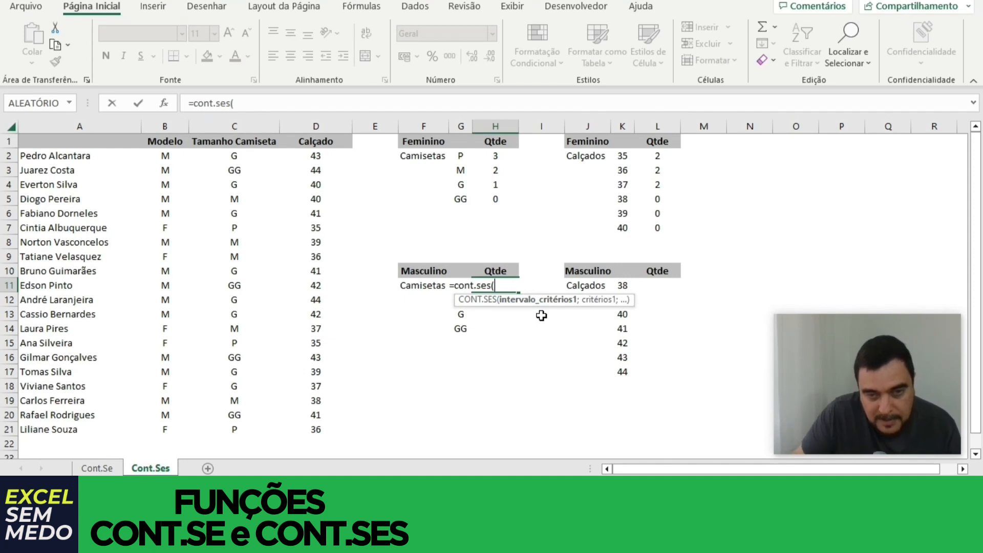
{"action": "left_click_drag", "start_coordinate": [160, 158], "coordinate": [151, 429]}
{"action": "key", "text": "F4"}
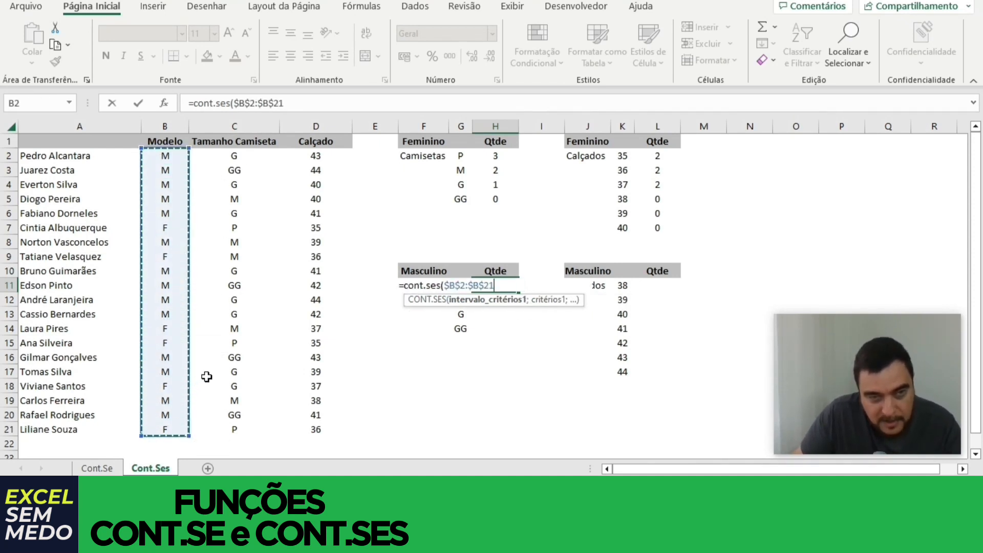
{"action": "type", "text": ";"}
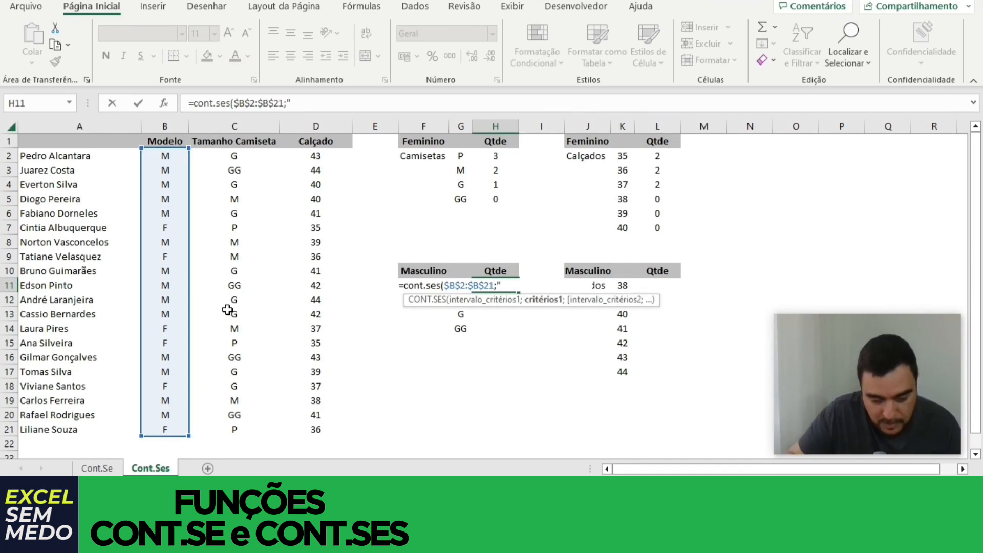
{"action": "type", "text": "\"m\""}
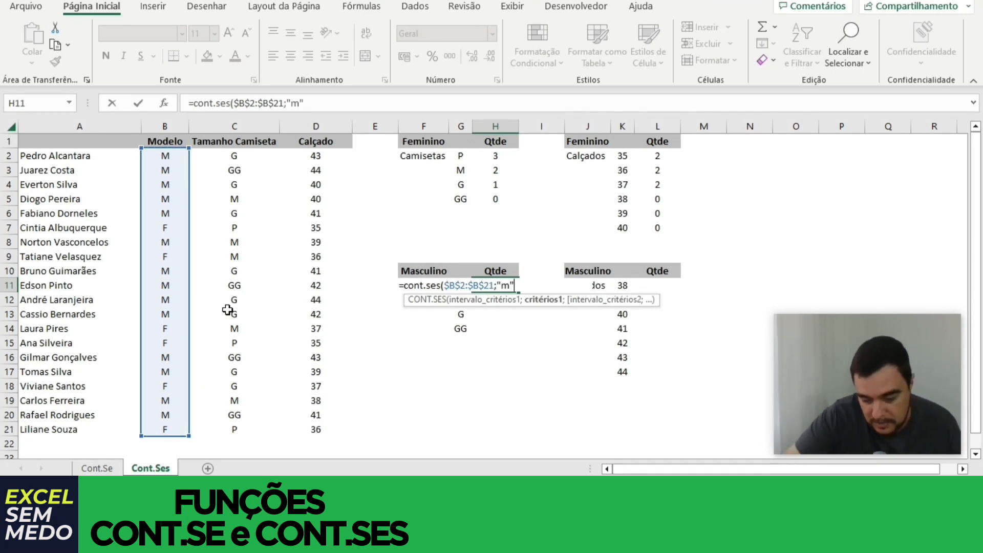
Complete the H11 formula with the Tamanho Camiseta range $C$2:$C$21 and G11 as its criterion.
{"action": "type", "text": ";"}
{"action": "left_click_drag", "start_coordinate": [240, 156], "coordinate": [228, 430]}
{"action": "key", "text": "F4"}
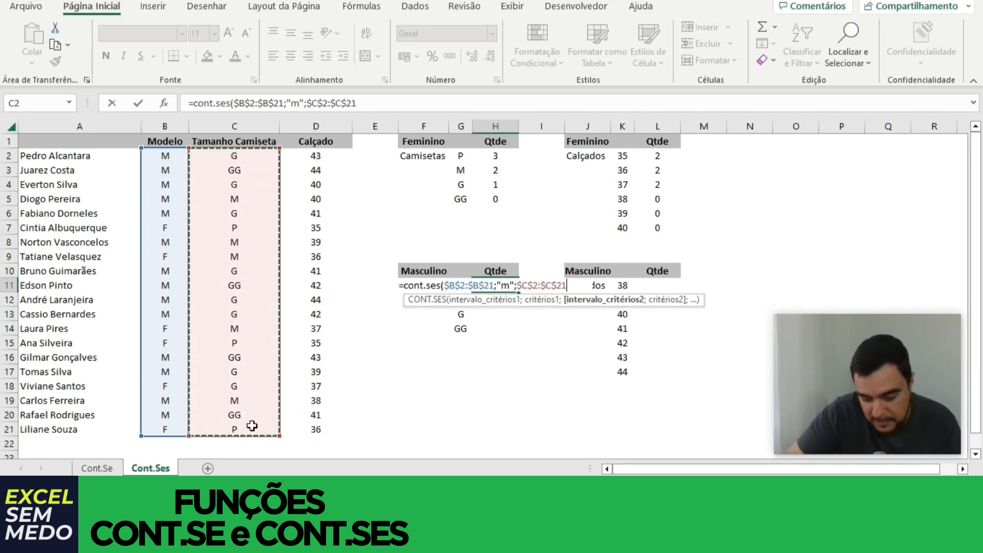
{"action": "type", "text": ";"}
{"action": "left_click", "coordinate": [461, 327]}
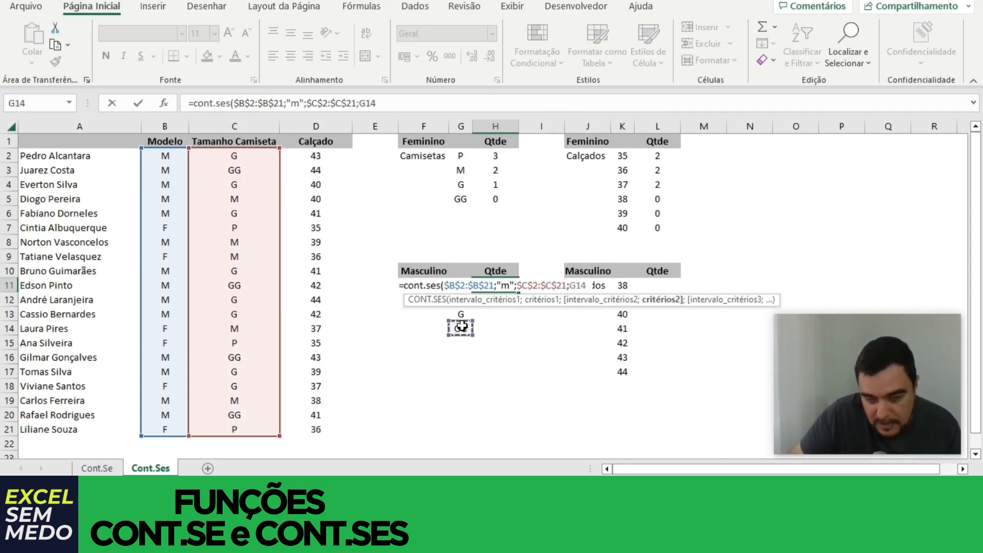
{"action": "key", "text": "Up"}
{"action": "key", "text": "Up"}
{"action": "key", "text": "Up"}
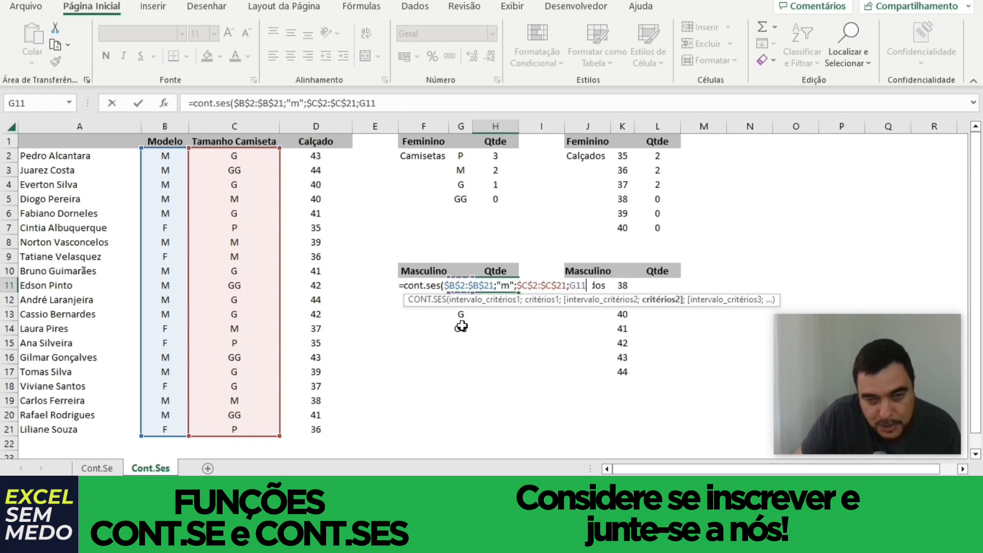
{"action": "type", "text": ")"}
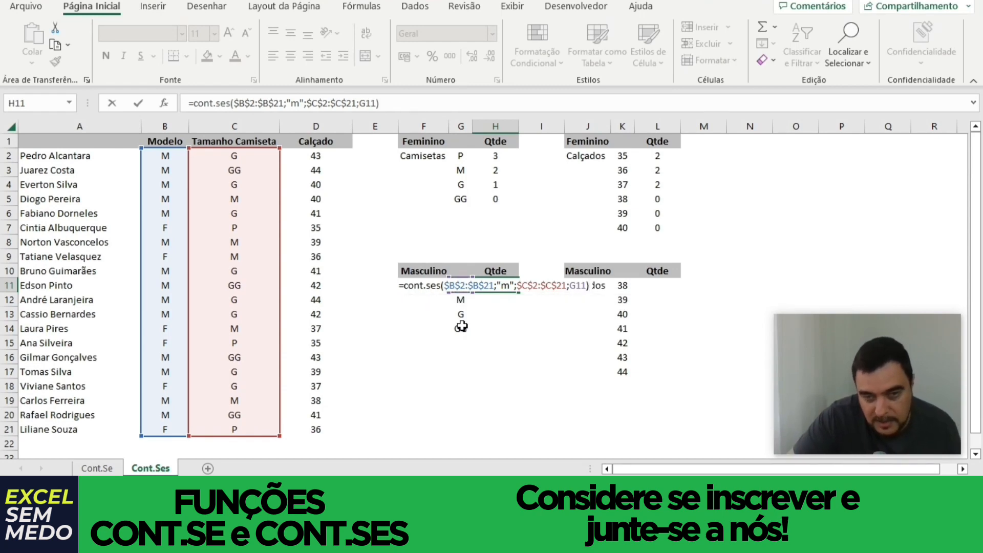
{"action": "key", "text": "Return"}
Fill the H11 formula down to H14 for the remaining Masculino shirt sizes and inspect the copies.
{"action": "key", "text": "Up"}
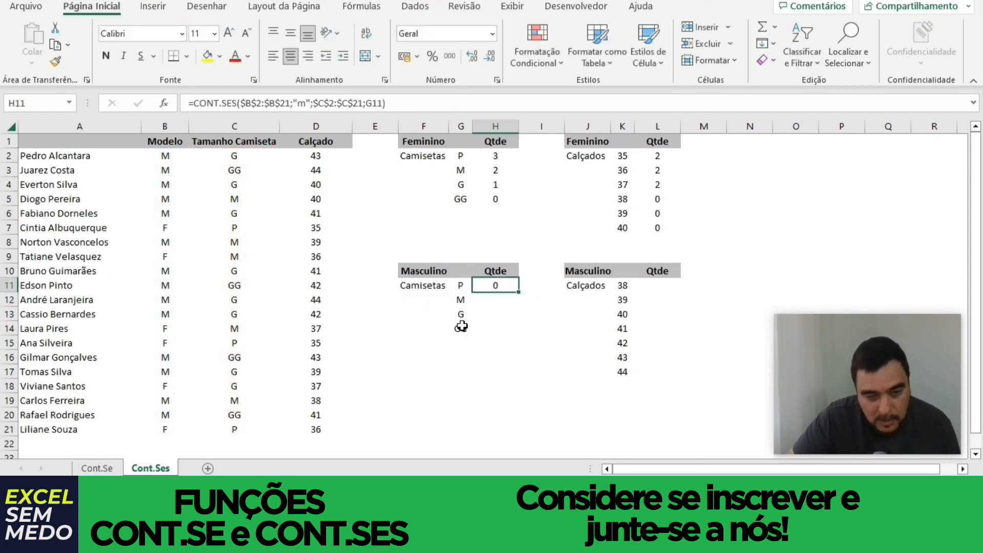
{"action": "key", "text": "shift+Down"}
{"action": "key", "text": "shift+Down"}
{"action": "key", "text": "shift+Down"}
{"action": "key", "text": "ctrl+d"}
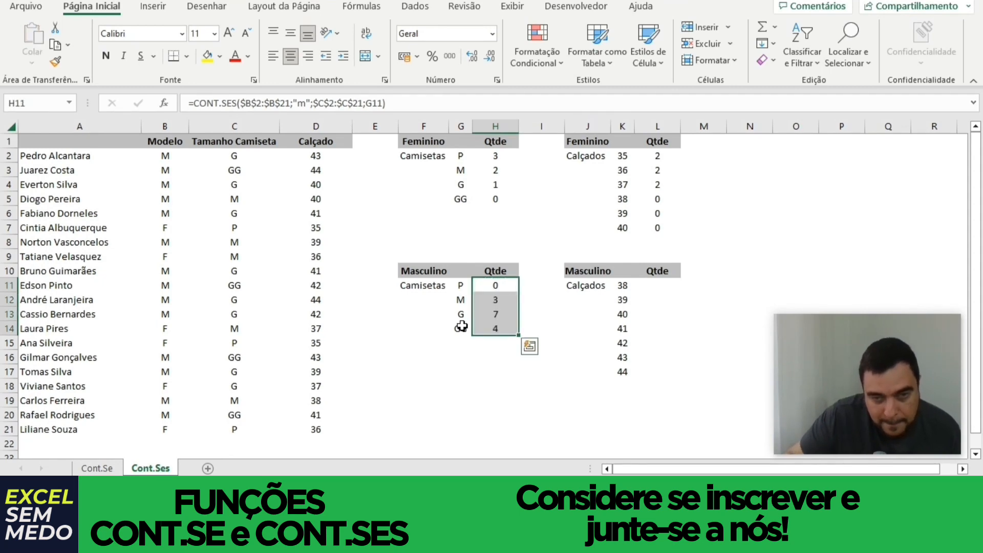
{"action": "left_click", "coordinate": [515, 298]}
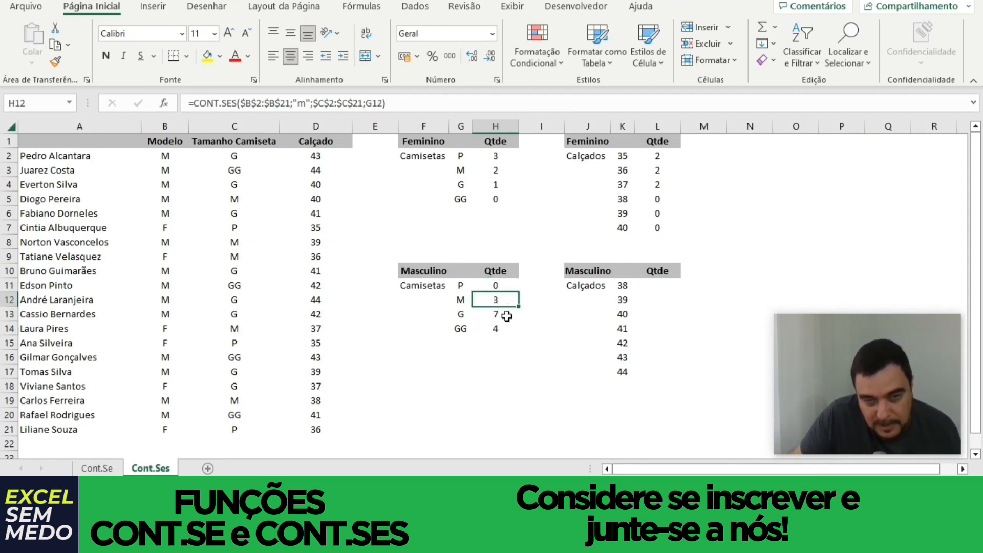
{"action": "left_click", "coordinate": [506, 316]}
{"action": "left_click", "coordinate": [509, 325]}
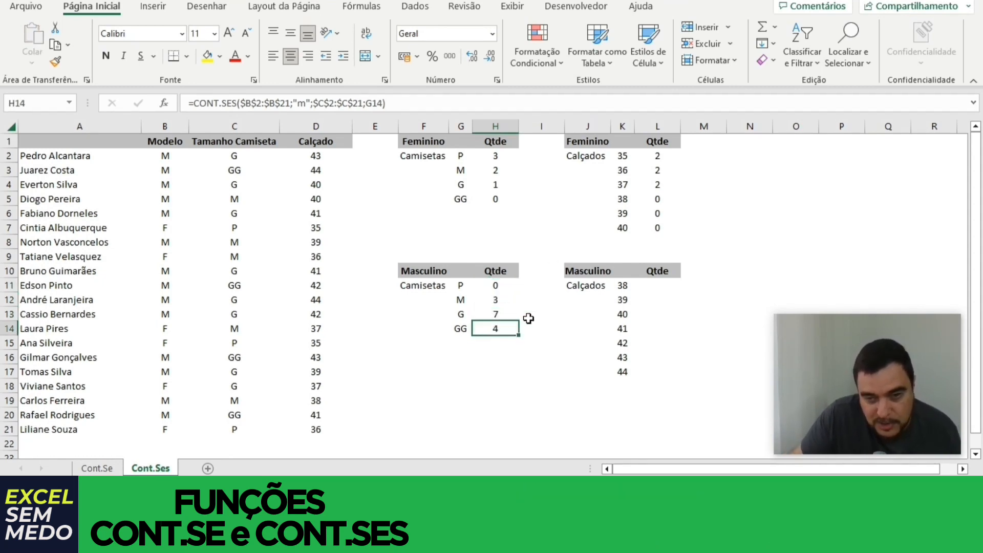
Copy the Feminino shoe formula from L2 into L11 and change its model criterion to "m".
{"action": "left_click", "coordinate": [662, 284]}
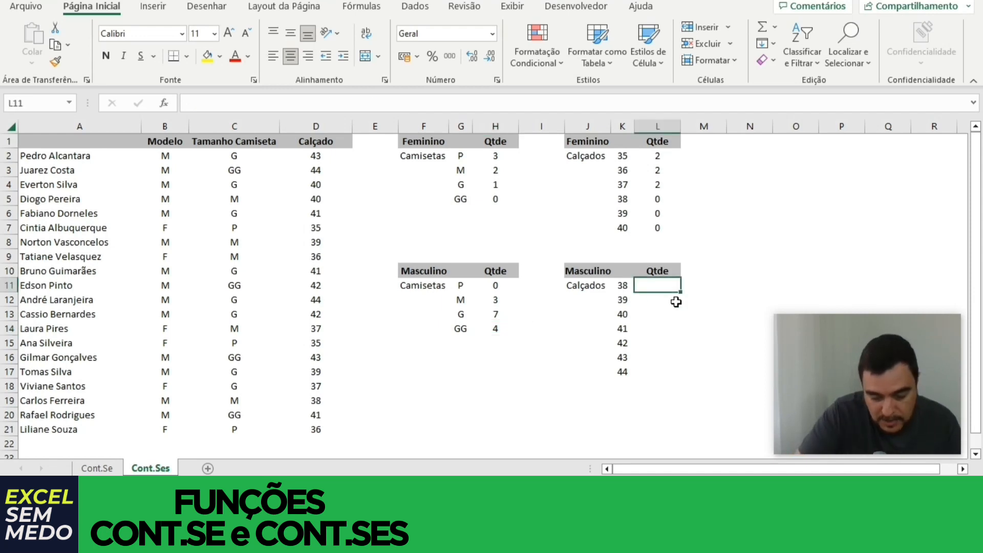
{"action": "left_click", "coordinate": [671, 157]}
{"action": "key", "text": "ctrl+c"}
{"action": "left_click", "coordinate": [650, 285]}
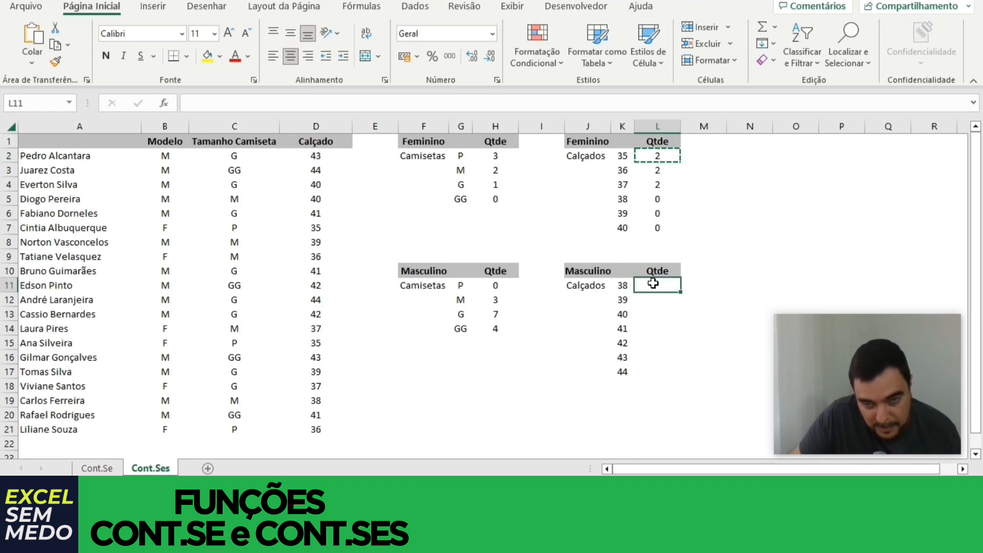
{"action": "key", "text": "ctrl+v"}
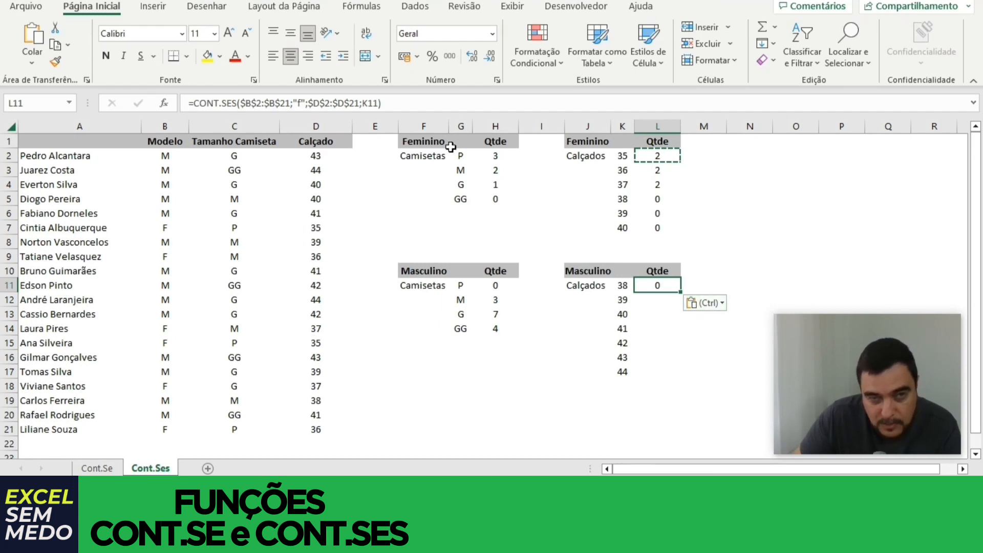
{"action": "left_click", "coordinate": [299, 102]}
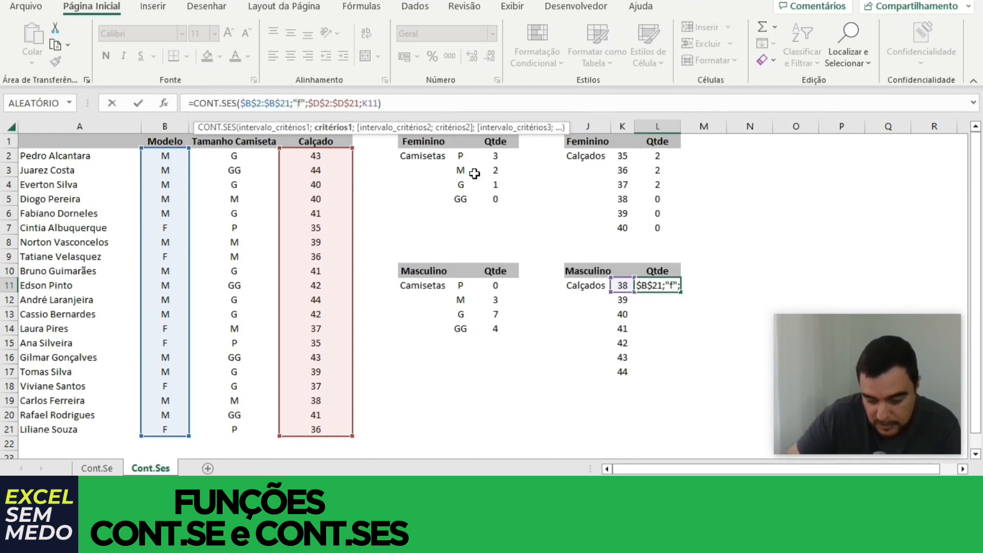
{"action": "type", "text": "m"}
{"action": "key", "text": "Delete"}
{"action": "key", "text": "Return"}
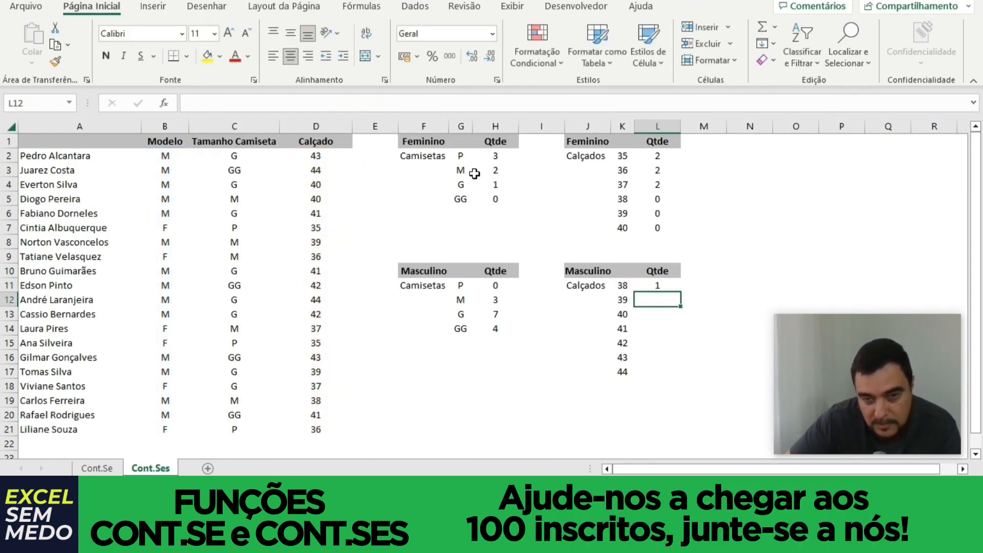
Check the L11 count against the list row that combines model M with shoe size 38.
{"action": "key", "text": "Up"}
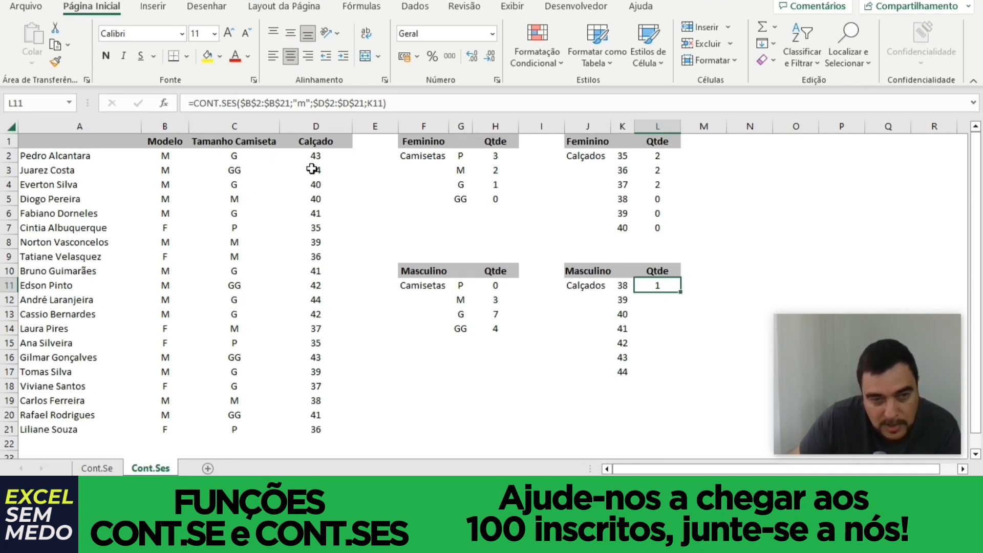
{"action": "left_click", "coordinate": [319, 401]}
{"action": "left_click", "coordinate": [164, 399]}
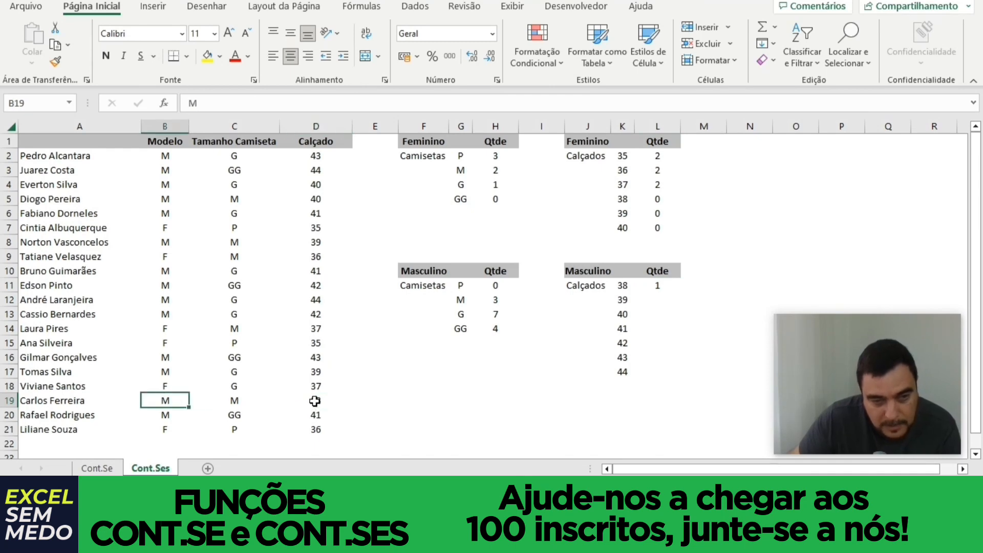
{"action": "left_click", "coordinate": [315, 401], "text": "shift"}
Fill the L11 formula down to L17 for the remaining Masculino shoe sizes.
{"action": "left_click", "coordinate": [663, 285]}
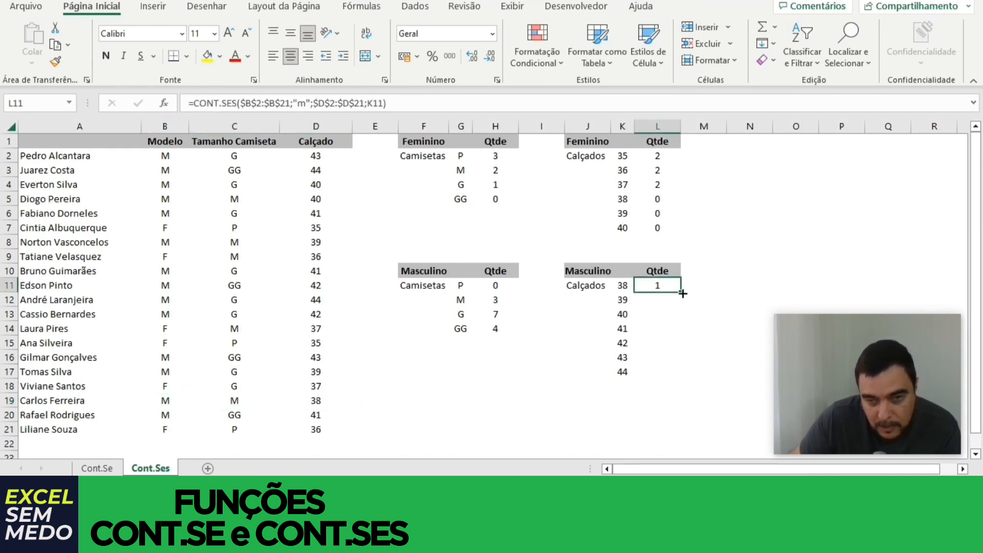
{"action": "left_click_drag", "start_coordinate": [682, 293], "coordinate": [684, 378]}
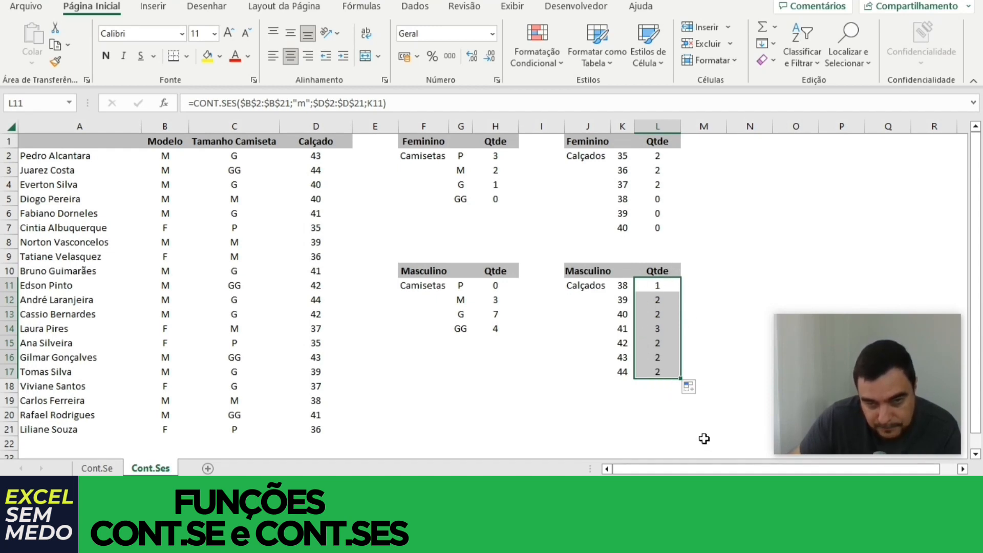
{"action": "left_click", "coordinate": [668, 286]}
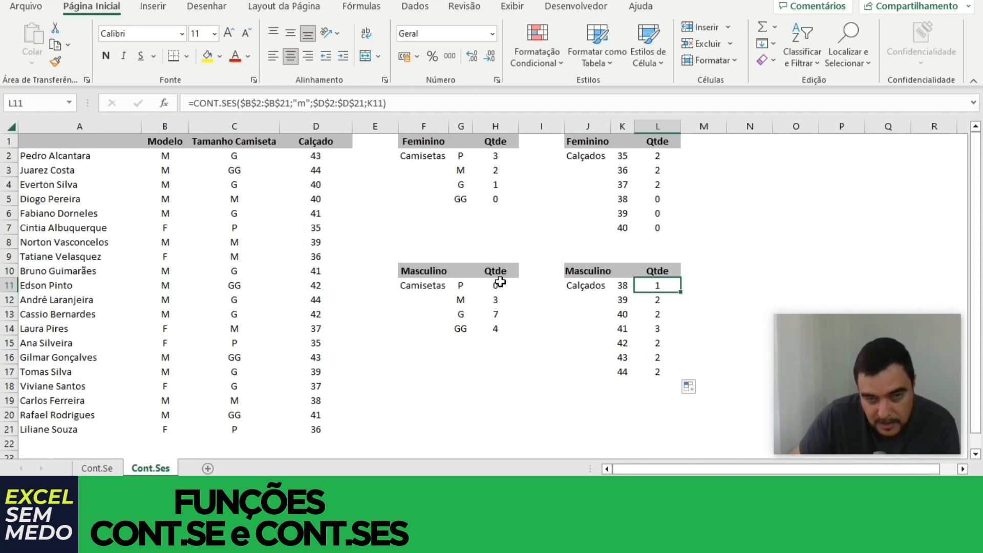
Review the finished Masculino and Feminino count tables against the names, Modelo and Tamanho Camiseta columns of the order list.
{"action": "left_click_drag", "start_coordinate": [500, 281], "coordinate": [512, 340]}
{"action": "left_click", "coordinate": [506, 314]}
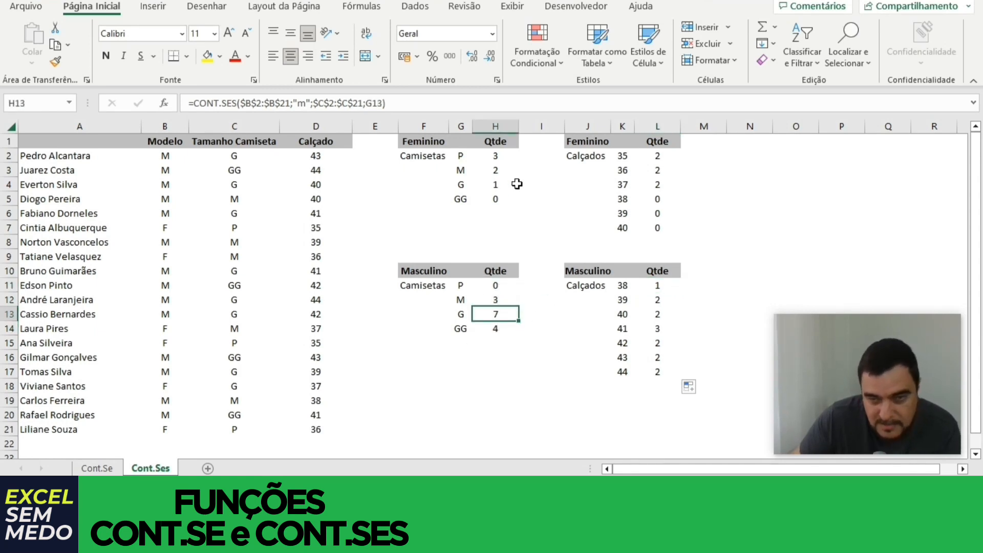
{"action": "left_click_drag", "start_coordinate": [117, 161], "coordinate": [86, 423]}
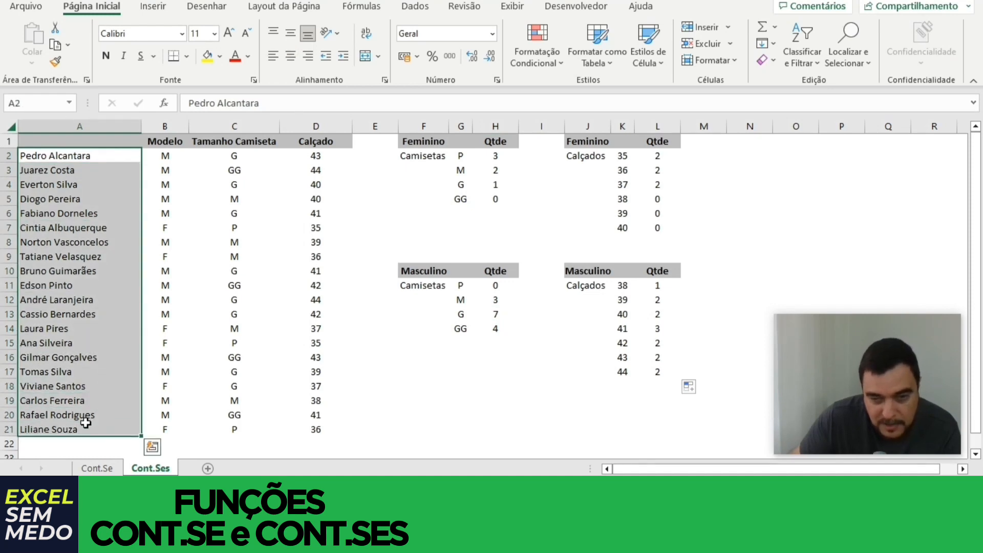
{"action": "left_click", "coordinate": [77, 285]}
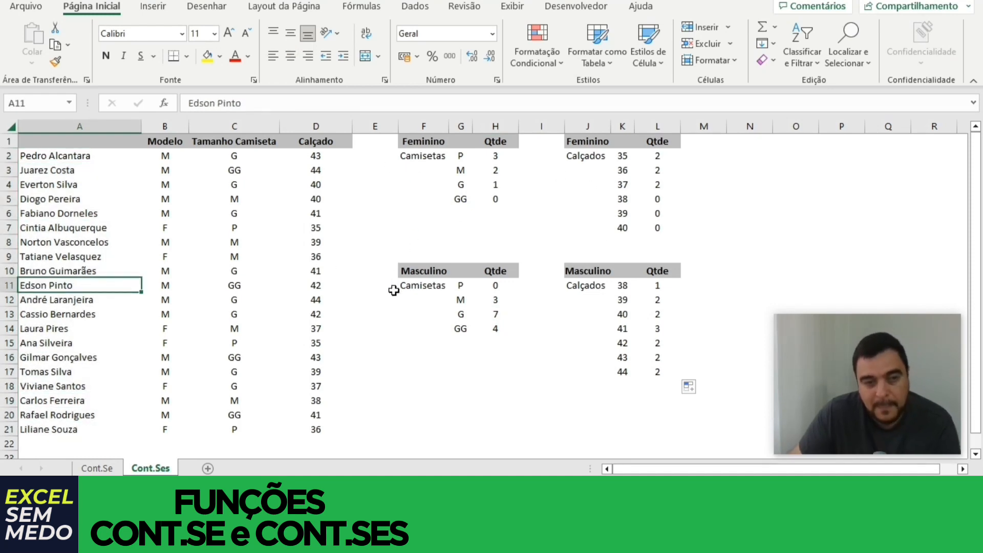
{"action": "left_click", "coordinate": [67, 141]}
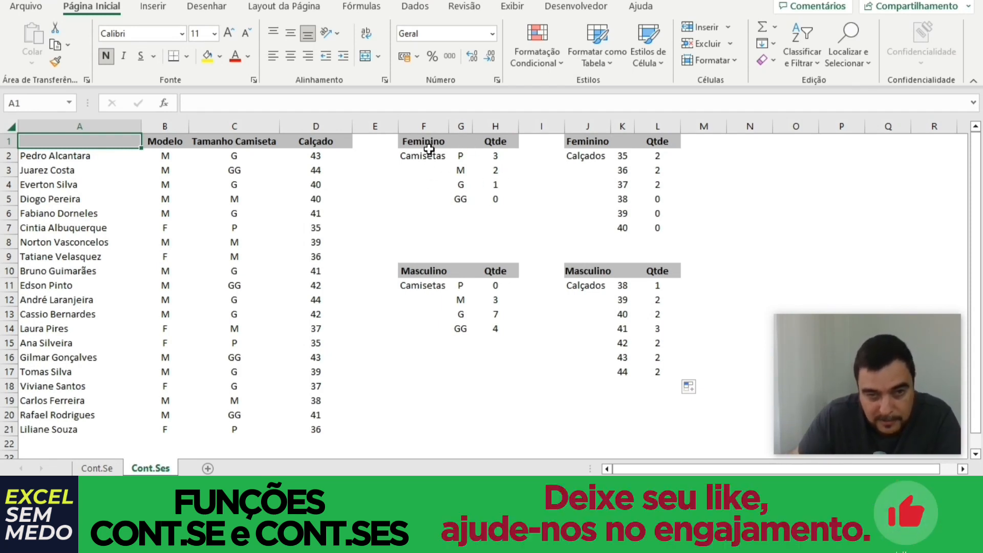
{"action": "left_click_drag", "start_coordinate": [155, 153], "coordinate": [165, 430]}
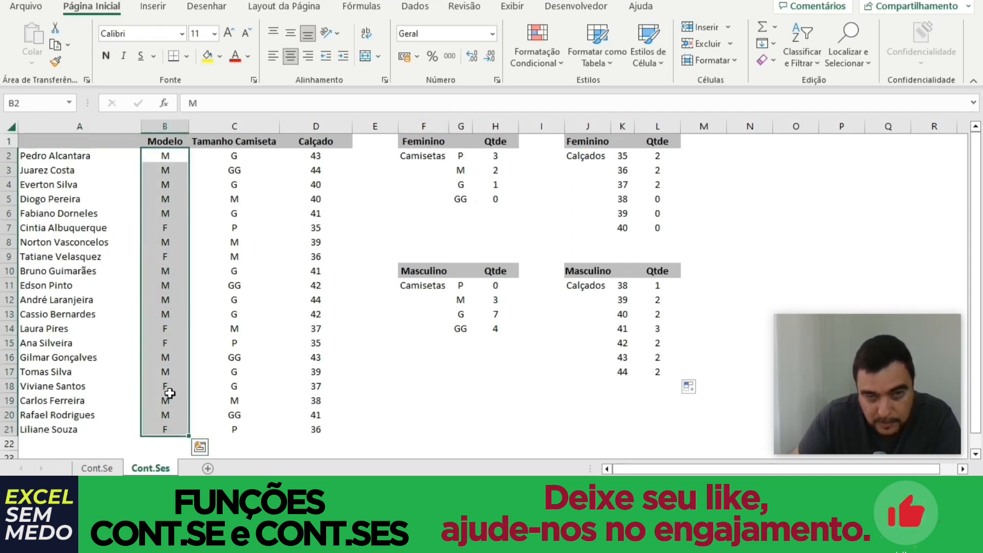
{"action": "left_click_drag", "start_coordinate": [229, 155], "coordinate": [234, 409]}
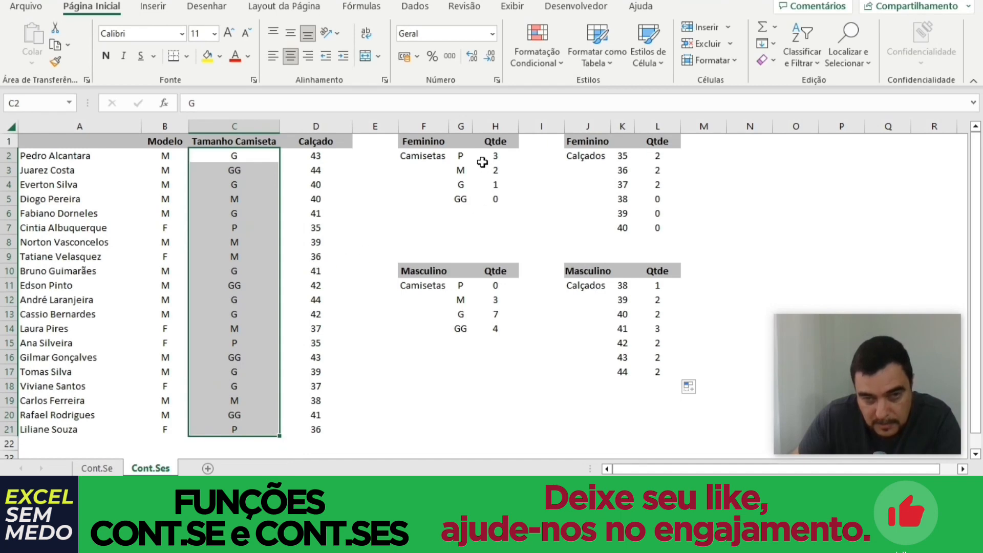
{"action": "left_click", "coordinate": [618, 155]}
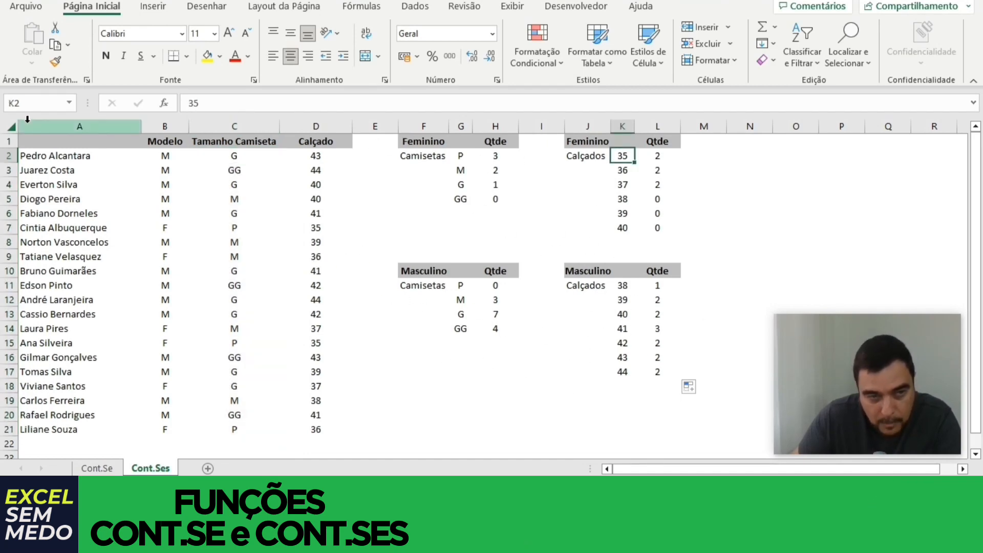
{"action": "left_click", "coordinate": [80, 142]}
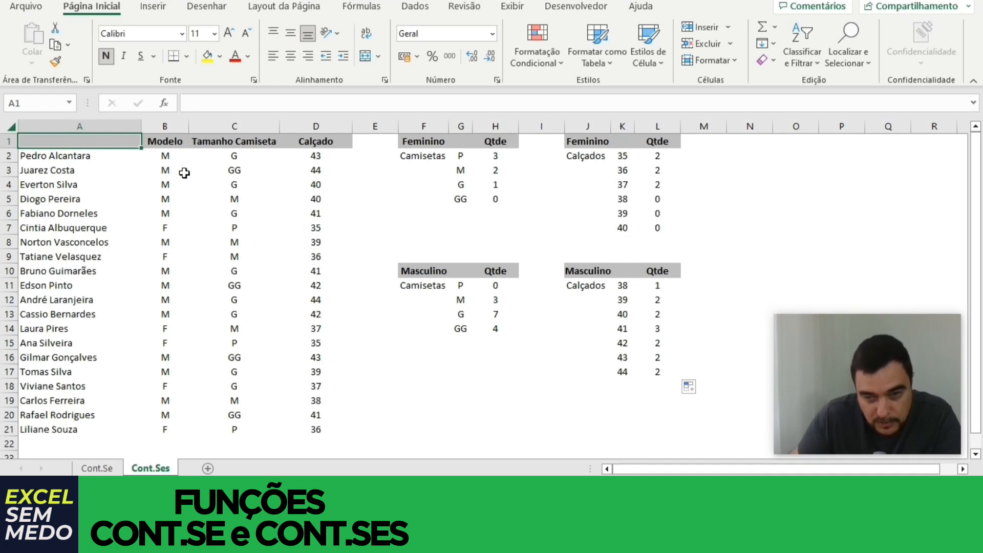